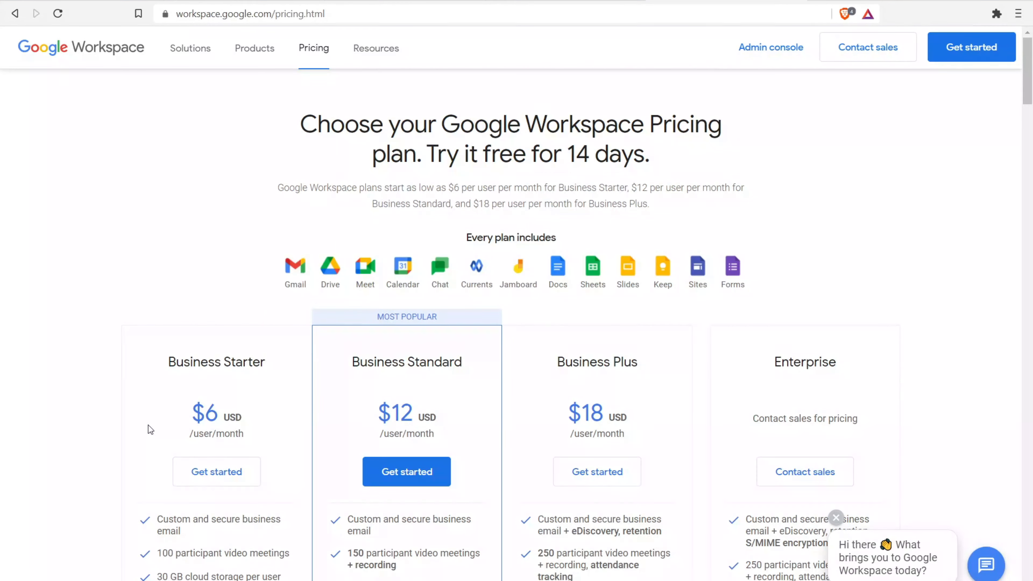
# Step: Switch to Namecheap and open a blank email forwarder entry in the redirect email settings of vloghow.com
pyautogui.scroll(-3, 195, 409)
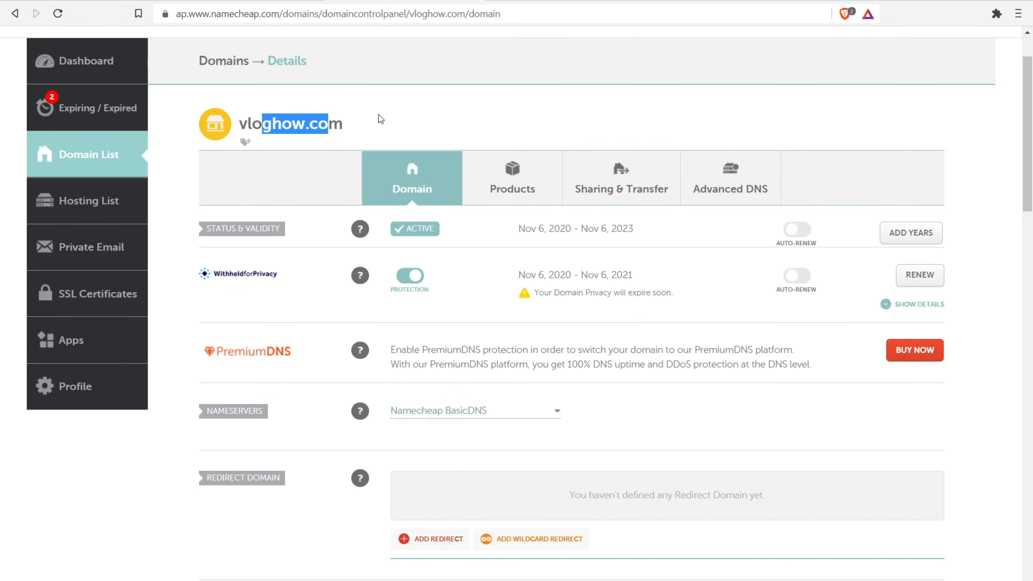
pyautogui.click(373, 113)
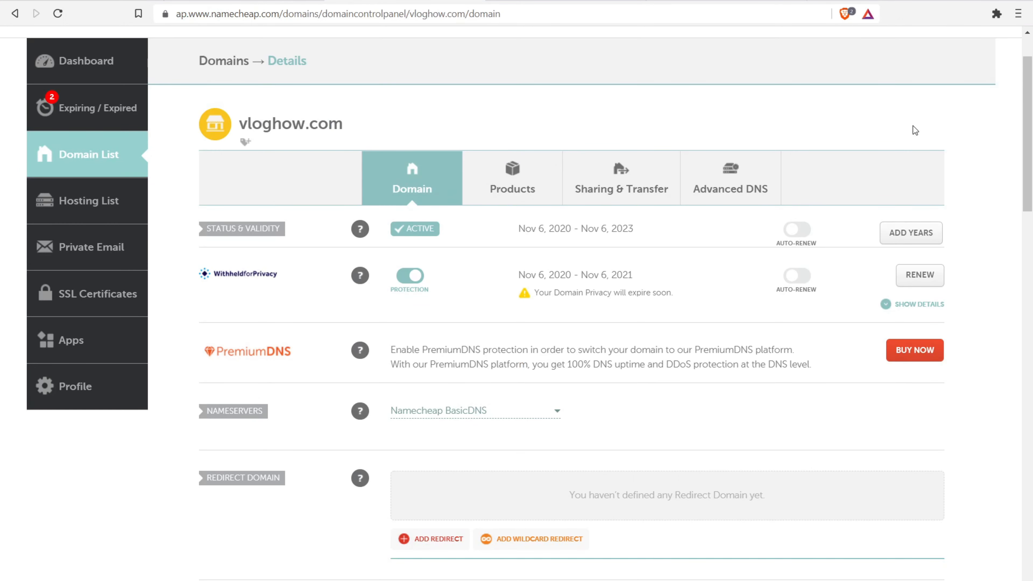
pyautogui.moveTo(1029, 106); pyautogui.dragTo(1029, 186)
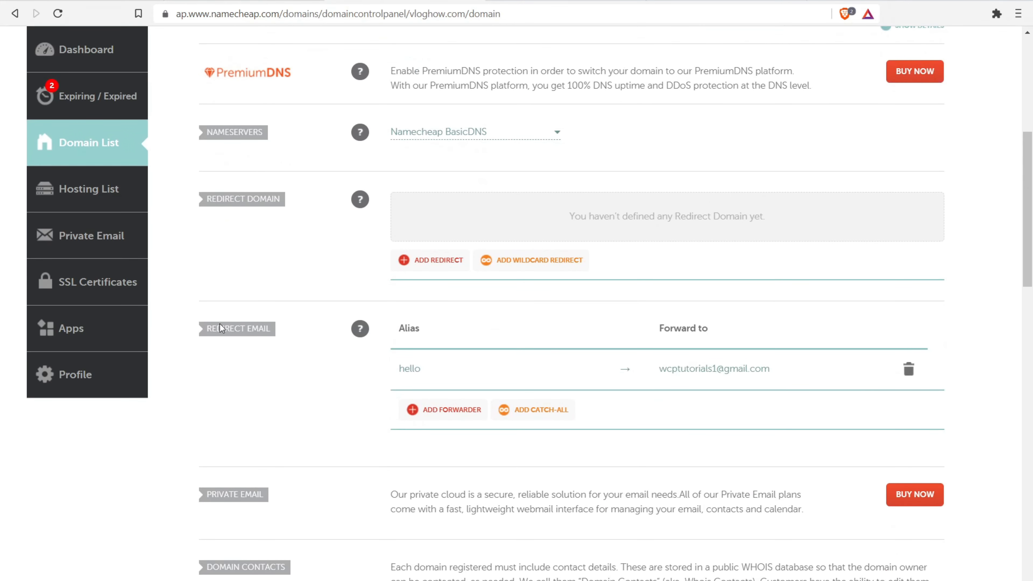
pyautogui.moveTo(206, 329); pyautogui.dragTo(256, 329)
pyautogui.click(448, 410)
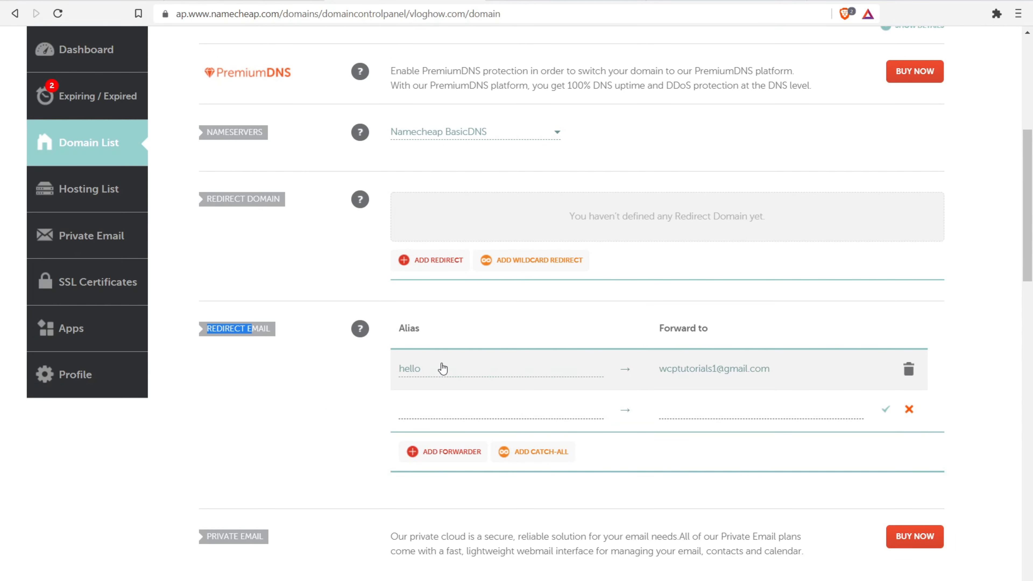
pyautogui.moveTo(1027, 220)
pyautogui.mouseDown()
pyautogui.moveTo(1014, 156)
pyautogui.moveTo(1011, 229)
pyautogui.mouseUp()
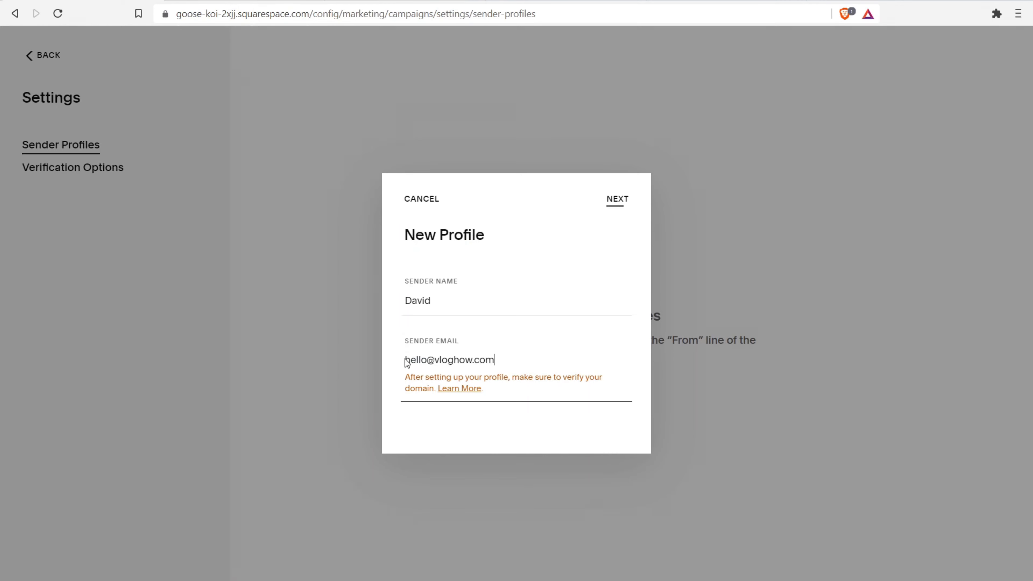
# Step: Switch to Squarespace and submit the new sender profile with the entered sender name and domain email address
pyautogui.moveTo(410, 360); pyautogui.dragTo(479, 359)
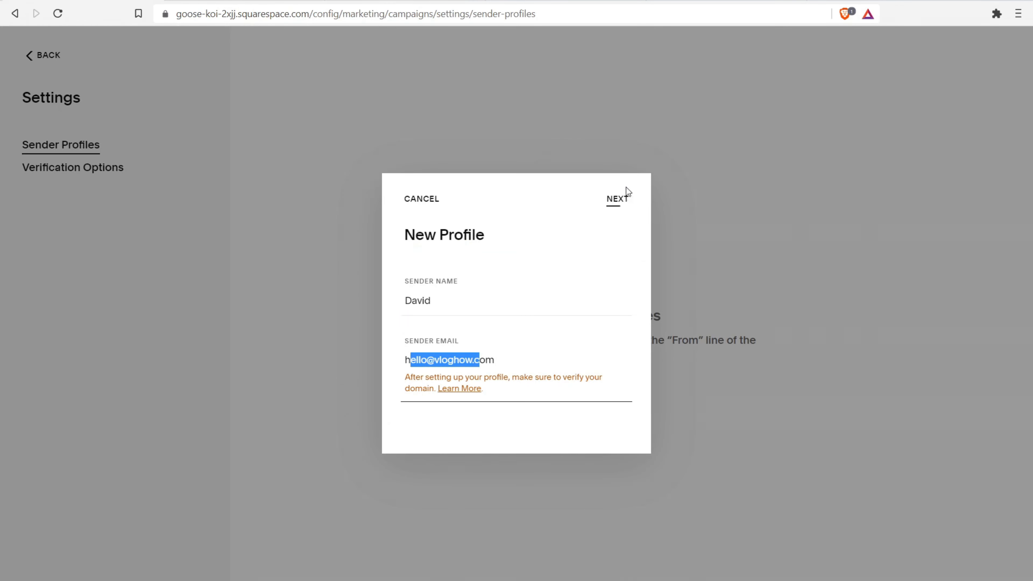
pyautogui.click(617, 198)
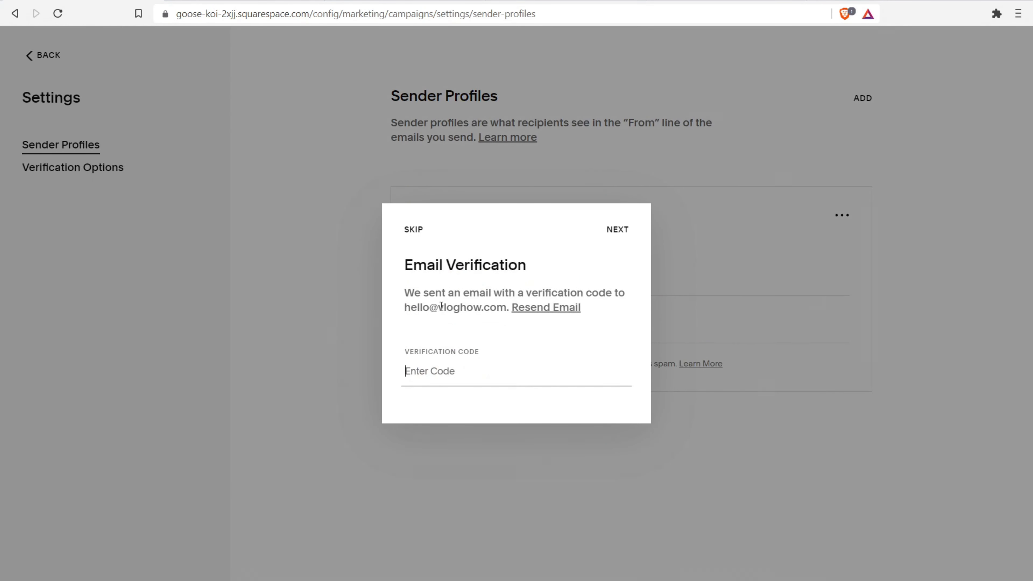
pyautogui.moveTo(405, 308); pyautogui.dragTo(504, 306)
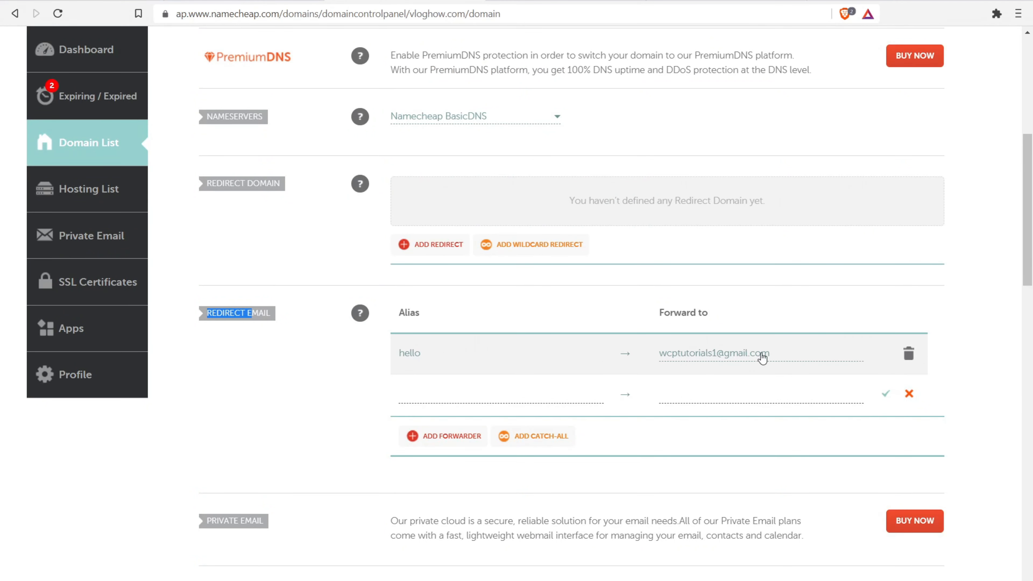
# Step: Switch to Gmail, open the newly received Squarespace verification email and copy its verification code
pyautogui.click(244, 1)
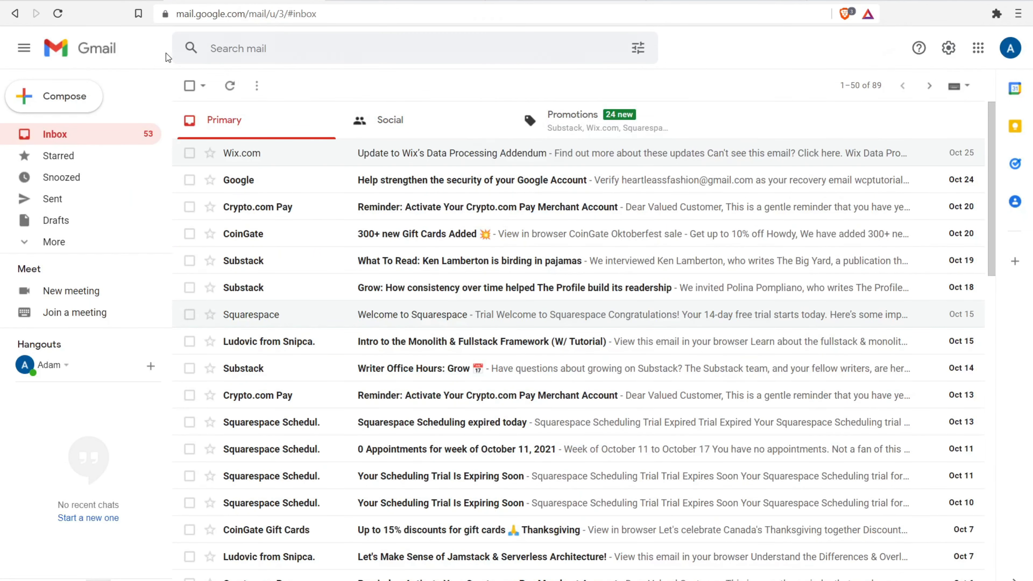
pyautogui.click(57, 13)
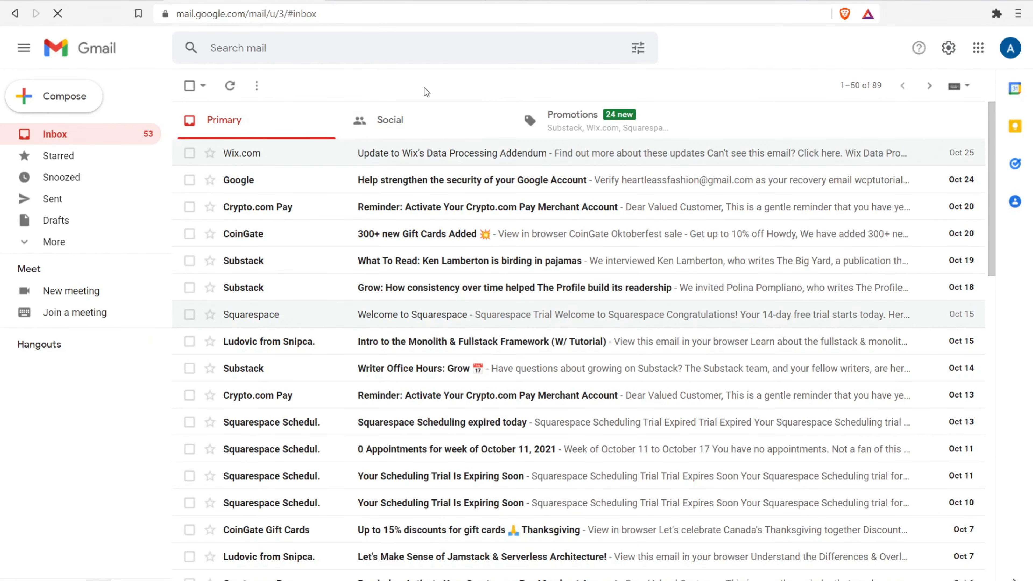
pyautogui.click(585, 119)
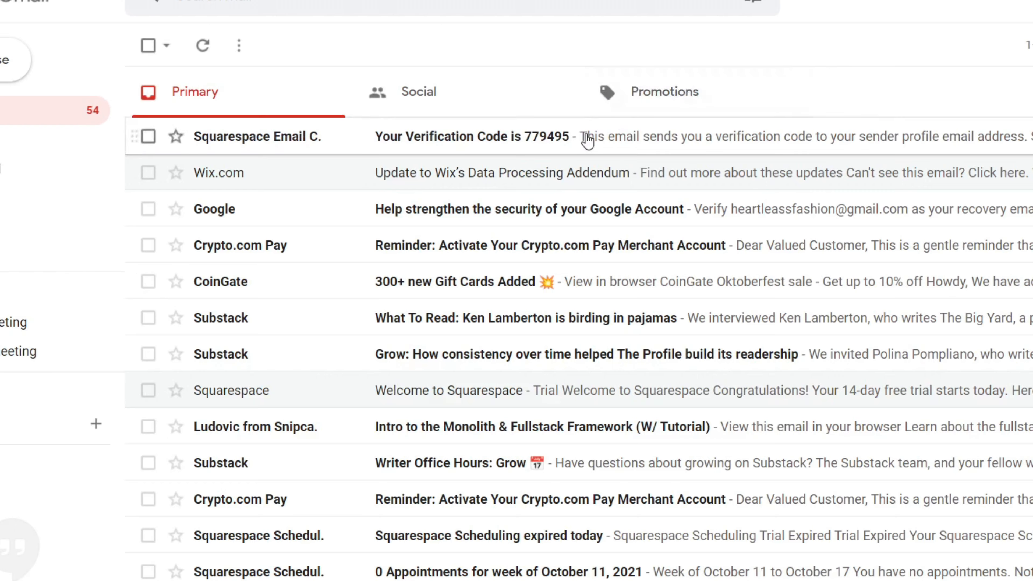
pyautogui.click(583, 143)
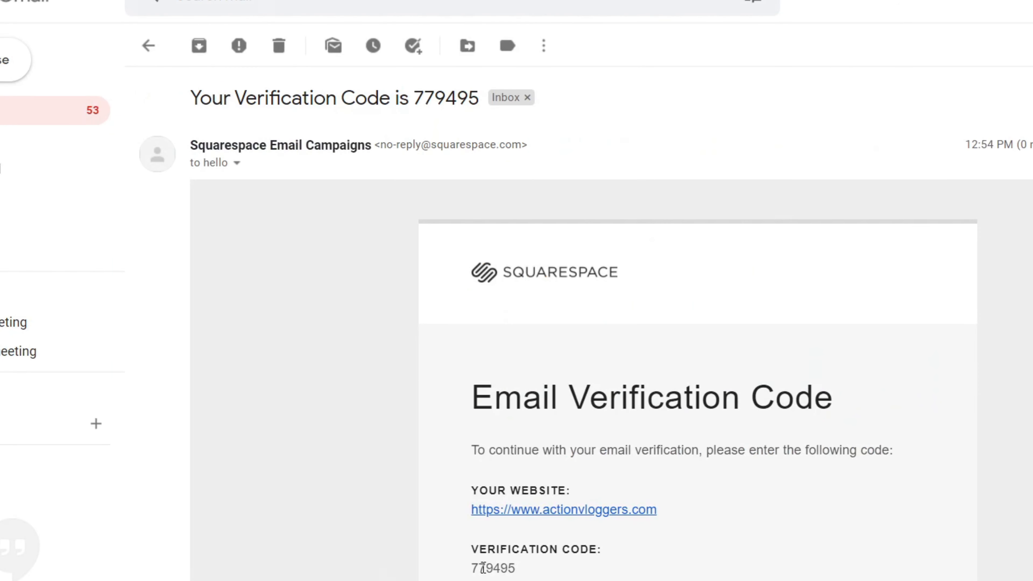
pyautogui.moveTo(472, 570)
pyautogui.mouseDown()
pyautogui.moveTo(515, 569)
pyautogui.moveTo(472, 570)
pyautogui.mouseUp()
pyautogui.click(512, 569)
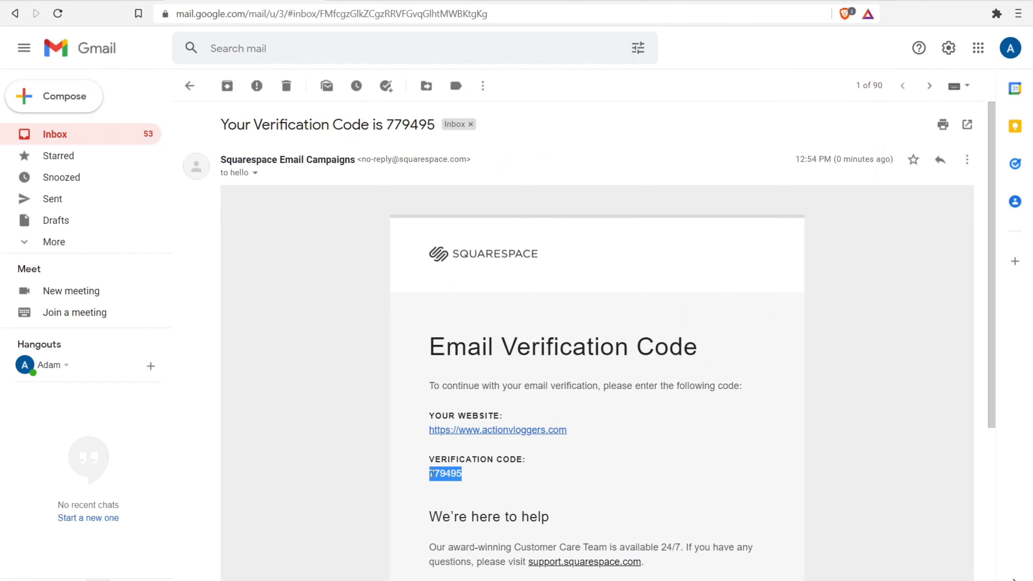
pyautogui.rightClick(443, 478)
pyautogui.click(508, 491)
# Step: Switch back to Squarespace, enter the verification code and finish the sender profile's email verification
pyautogui.hotkey('alt', 'Tab')
pyautogui.click(429, 374)
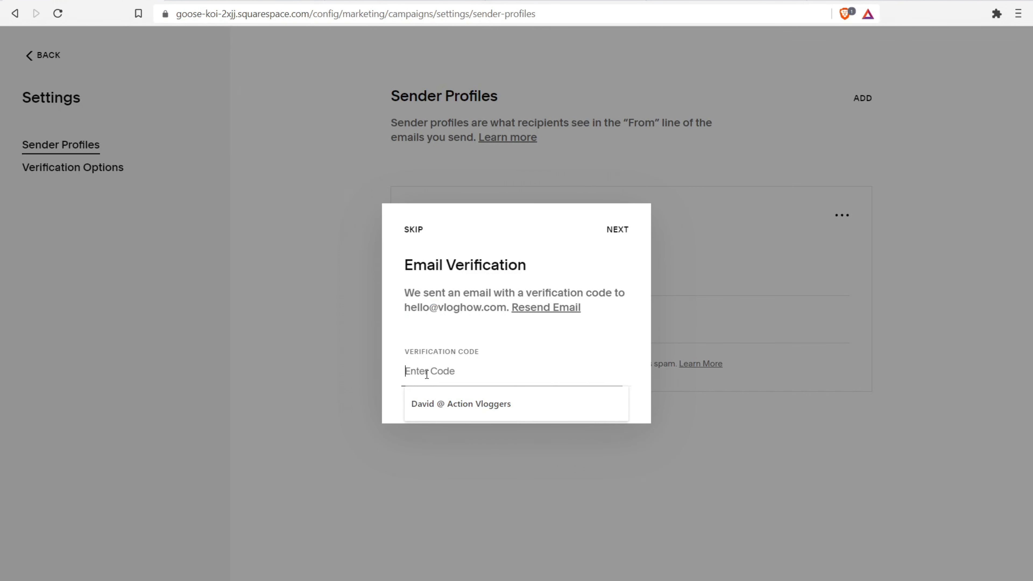
pyautogui.rightClick(429, 374)
pyautogui.click(458, 249)
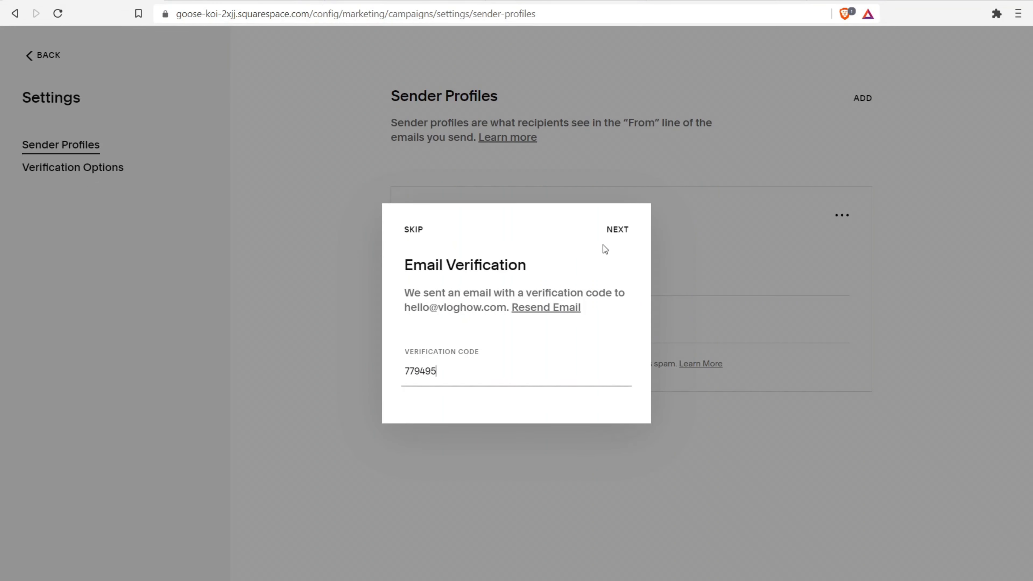
pyautogui.click(617, 234)
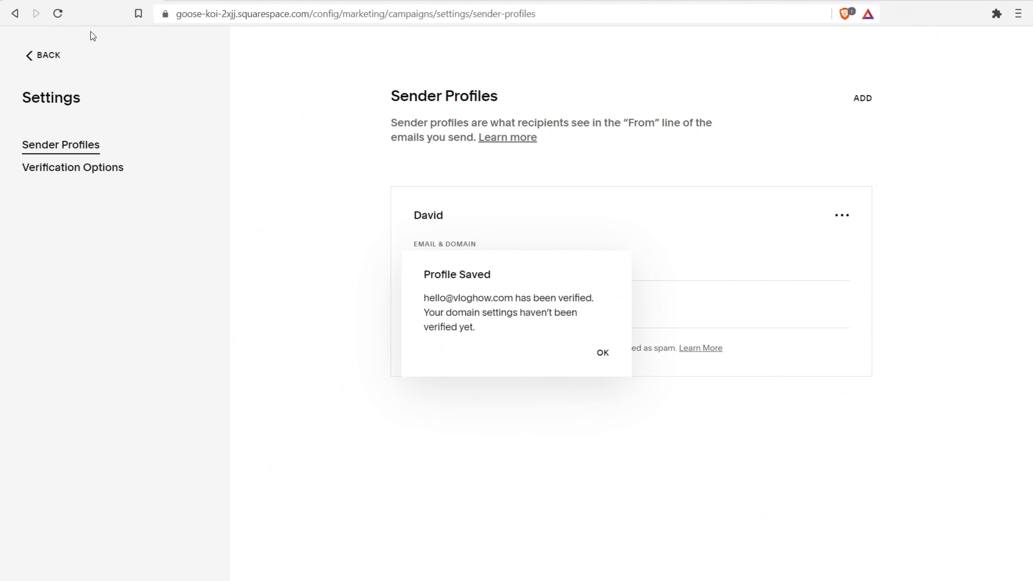
pyautogui.click(605, 353)
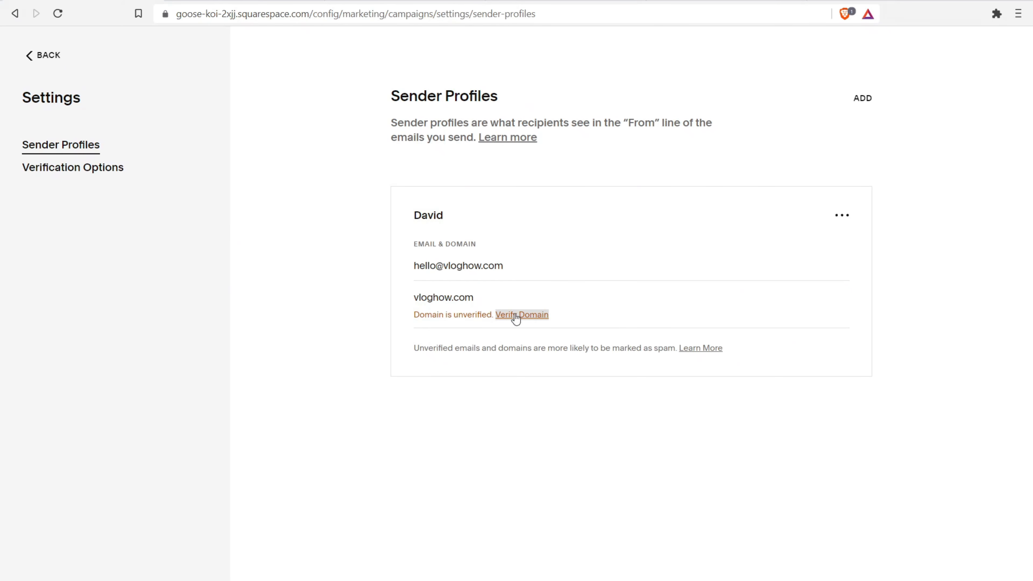
# Step: Open the domain verification for vloghow.com and examine the DNS records it requires
pyautogui.click(527, 316)
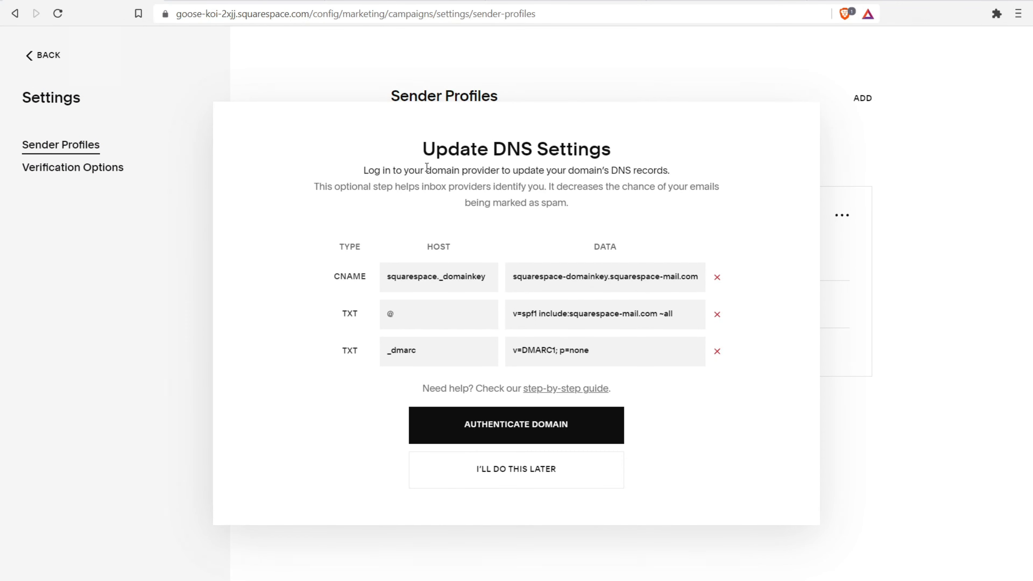
pyautogui.moveTo(519, 170); pyautogui.dragTo(675, 177)
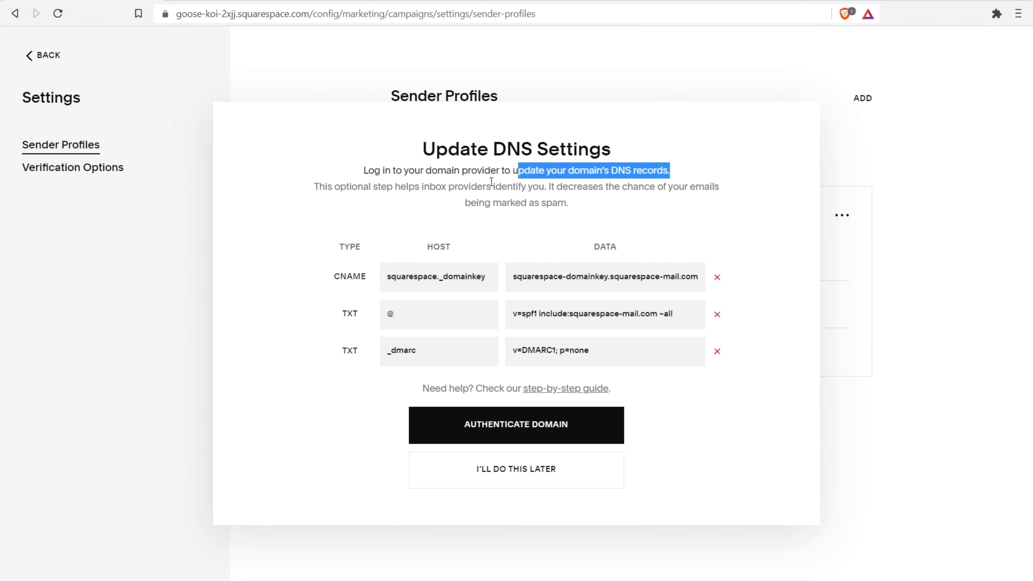
pyautogui.moveTo(562, 184); pyautogui.dragTo(678, 195)
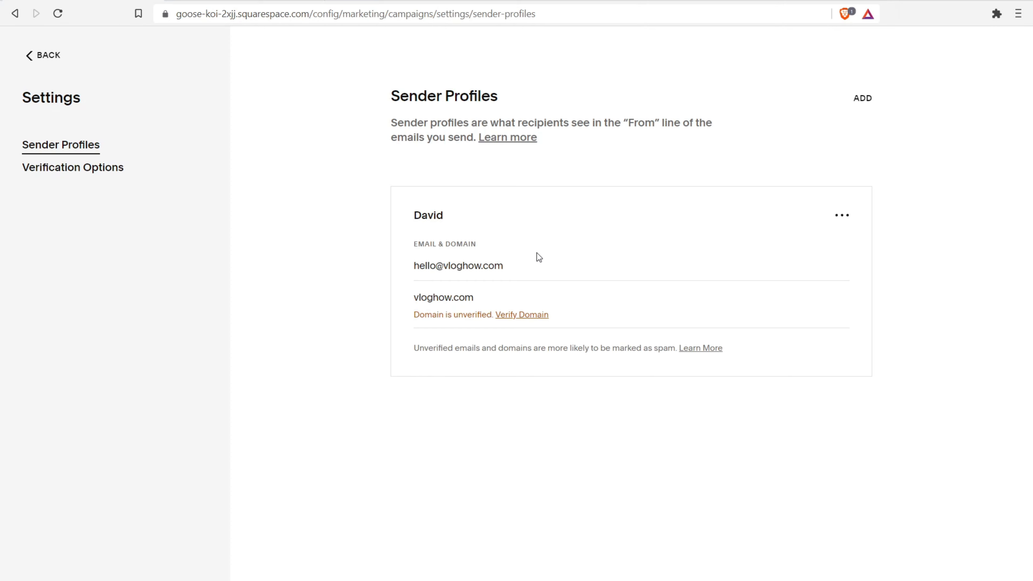
pyautogui.click(523, 317)
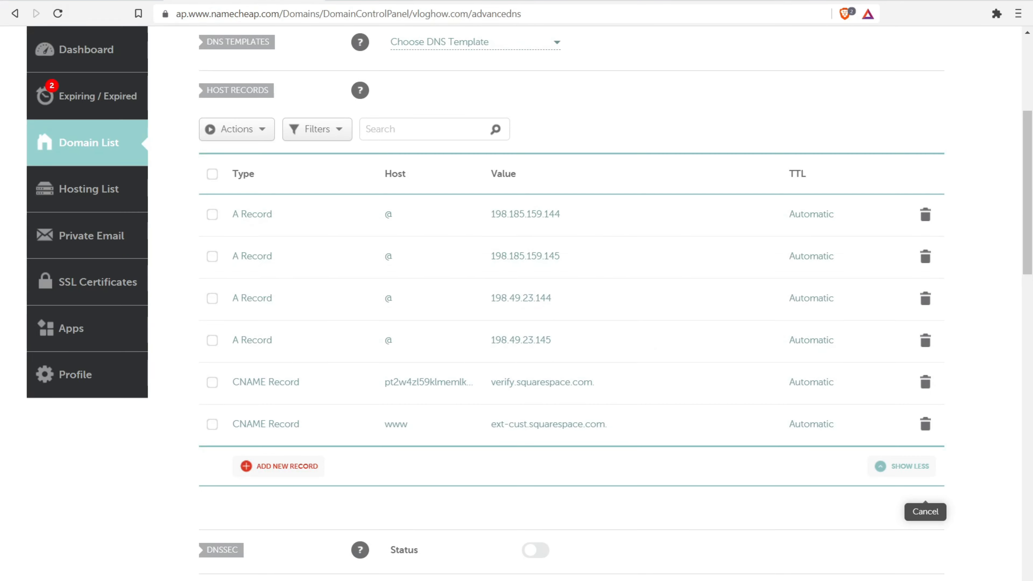
# Step: Start a new CNAME record in Namecheap's Advanced DNS for vloghow.com, using the host squarespace._domainkey copied from Squarespace
pyautogui.moveTo(1032, 219); pyautogui.dragTo(1027, 189)
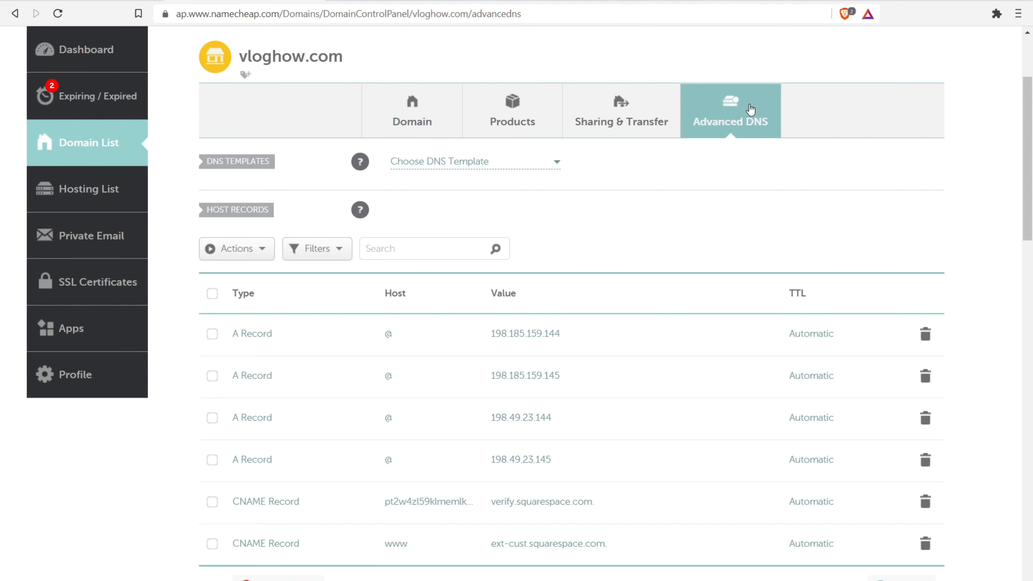
pyautogui.moveTo(1029, 132); pyautogui.dragTo(1031, 179)
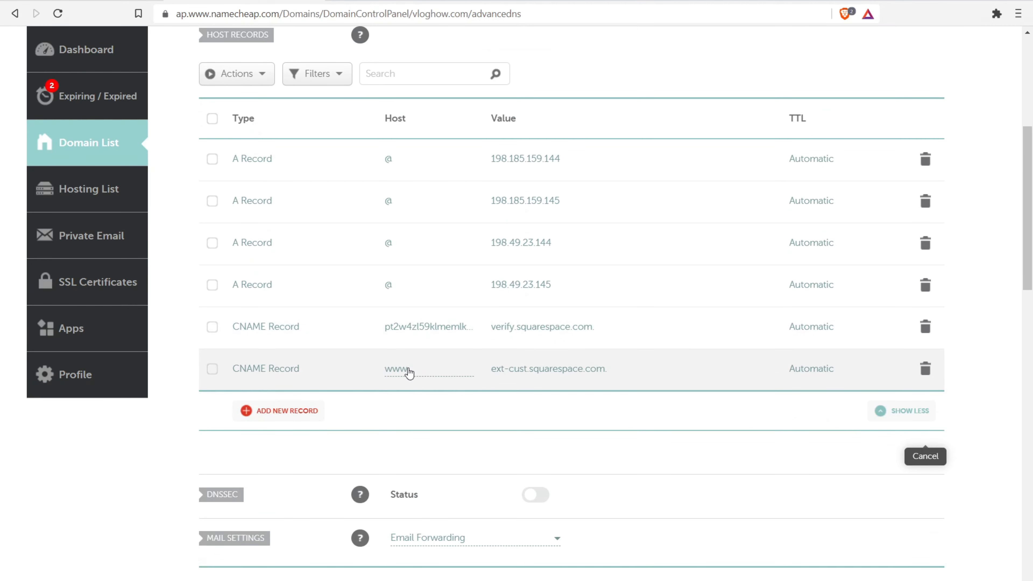
pyautogui.click(151, 1)
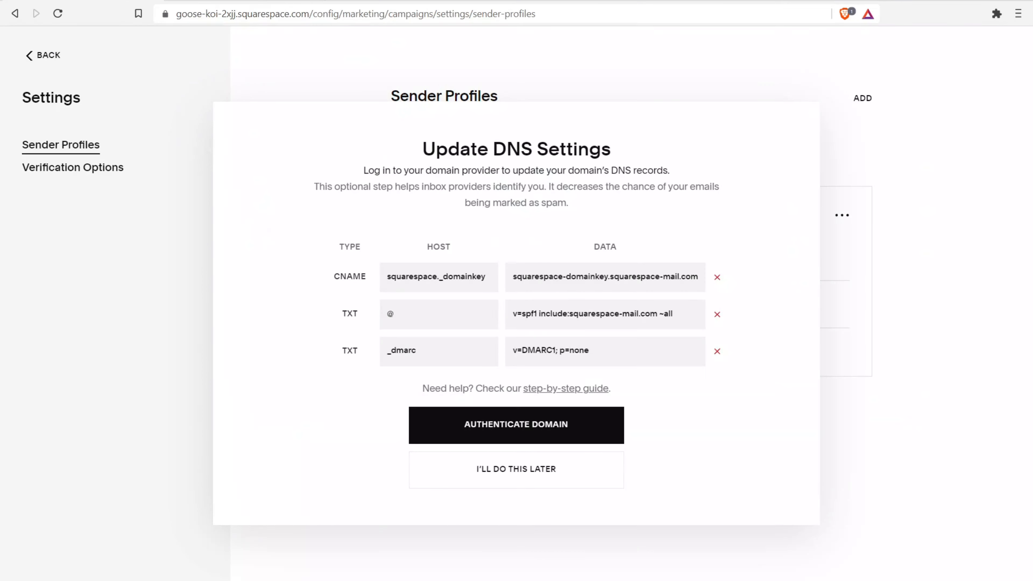
pyautogui.click(475, 279)
pyautogui.click(269, 1)
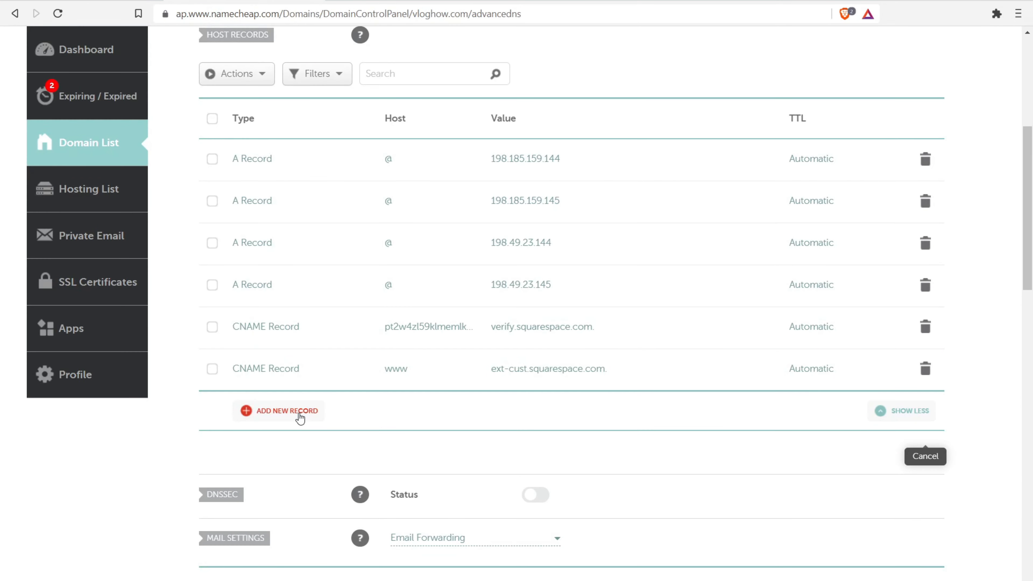
pyautogui.click(301, 414)
pyautogui.scroll(-2, 293, 285)
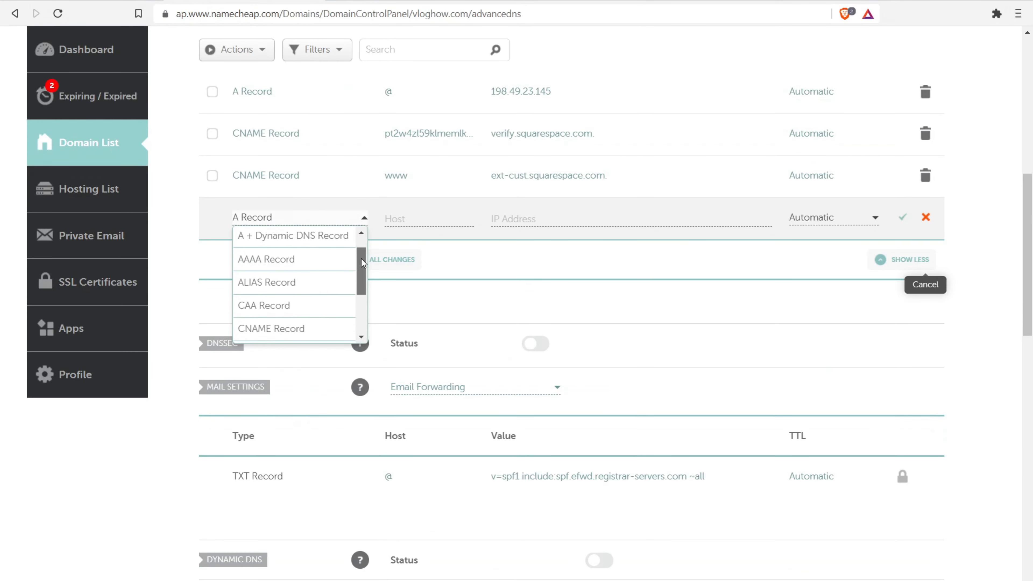
pyautogui.click(290, 308)
pyautogui.click(406, 218)
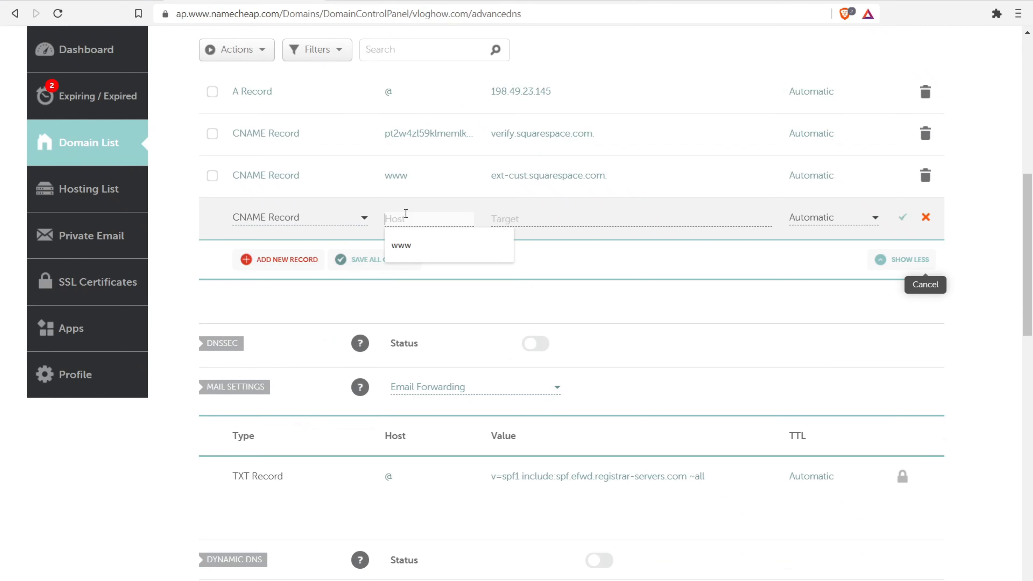
pyautogui.rightClick(405, 216)
pyautogui.click(445, 322)
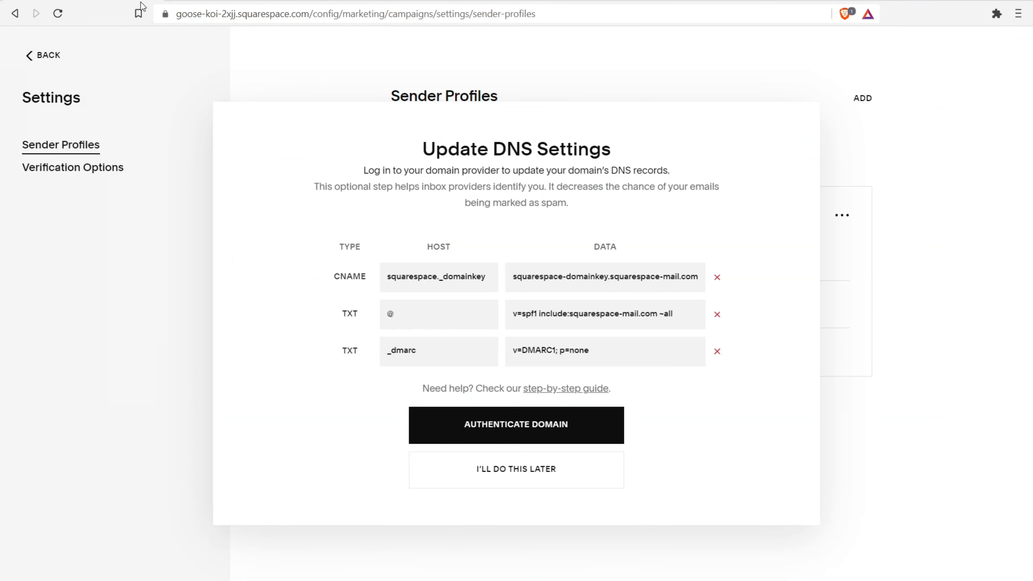
# Step: Set the CNAME target to squarespace-domainkey.squarespace-mail.com and save TXT records @ with v=spf1 include:squarespace-mail.com ~all and _dmarc with v=DMARC1; p=none
pyautogui.click(669, 281)
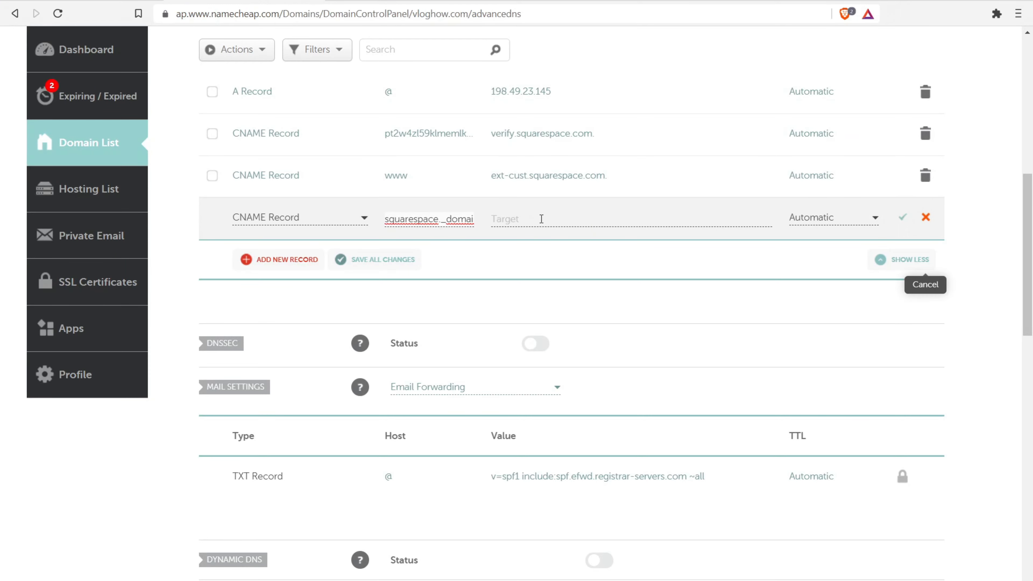
pyautogui.click(541, 219)
pyautogui.rightClick(541, 218)
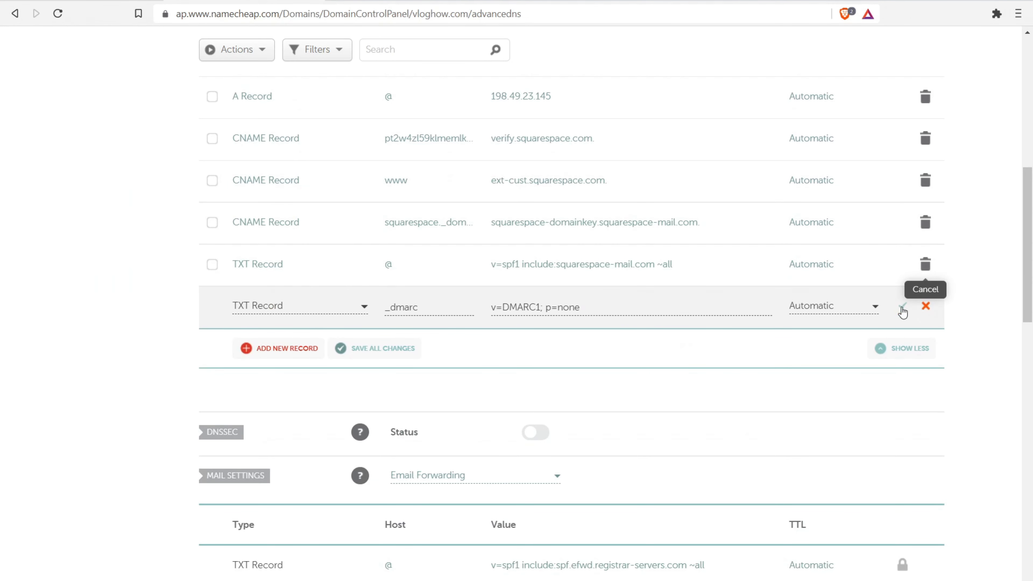
pyautogui.click(902, 309)
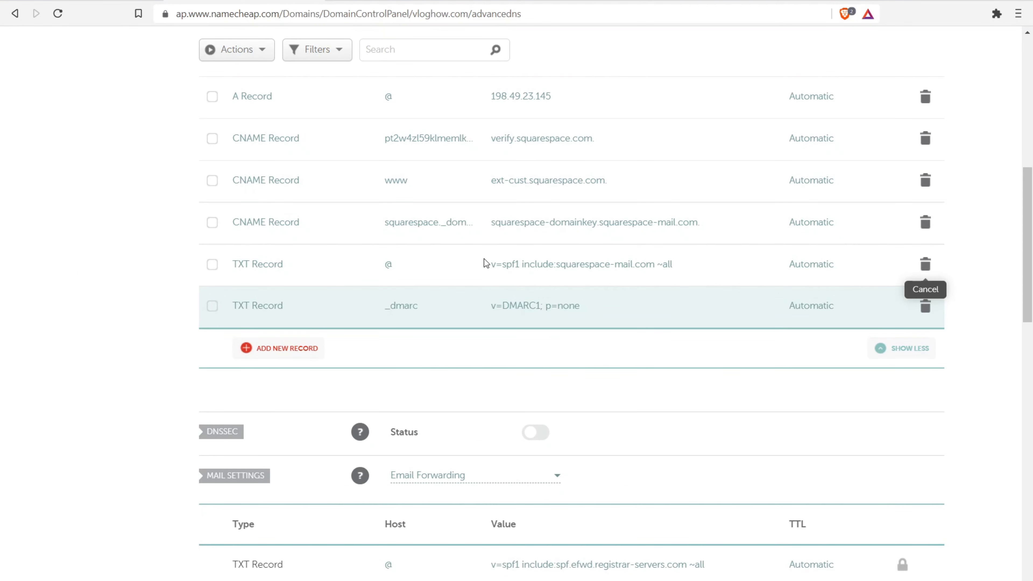
# Step: Switch to Squarespace, try to authenticate the vloghow.com domain and close the resulting message
pyautogui.click(130, 0)
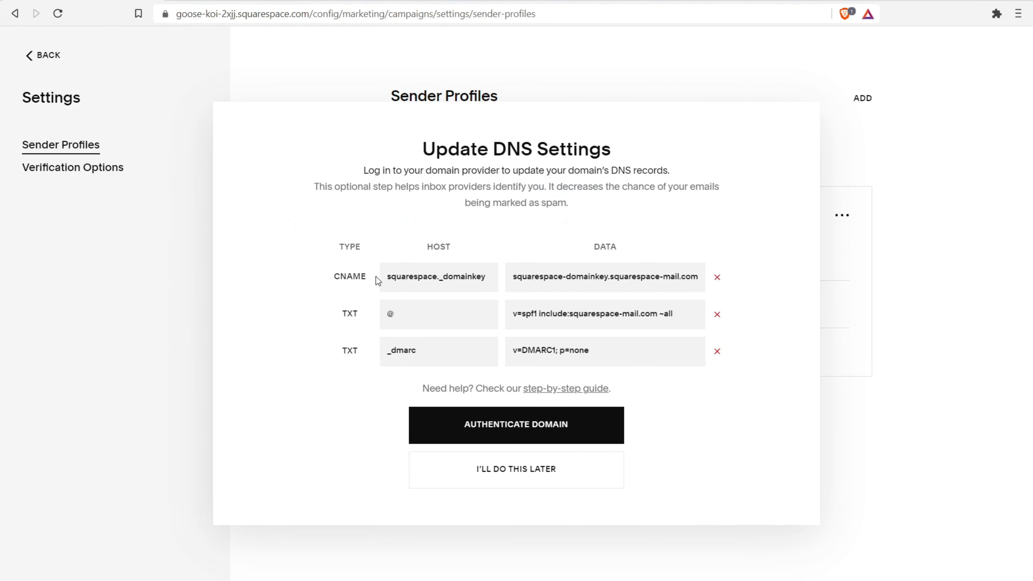
pyautogui.click(512, 430)
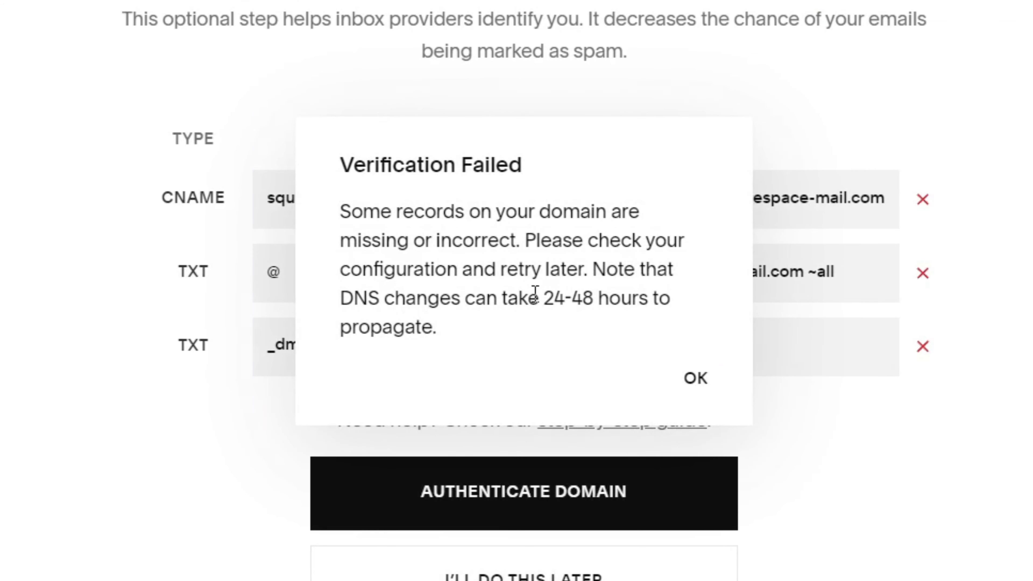
pyautogui.moveTo(535, 293); pyautogui.dragTo(630, 345)
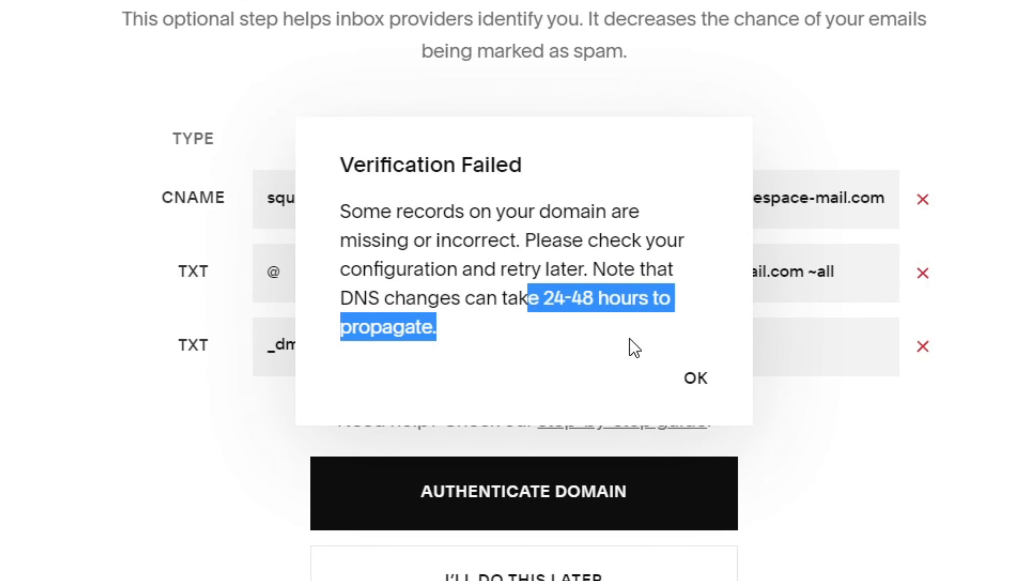
pyautogui.click(697, 385)
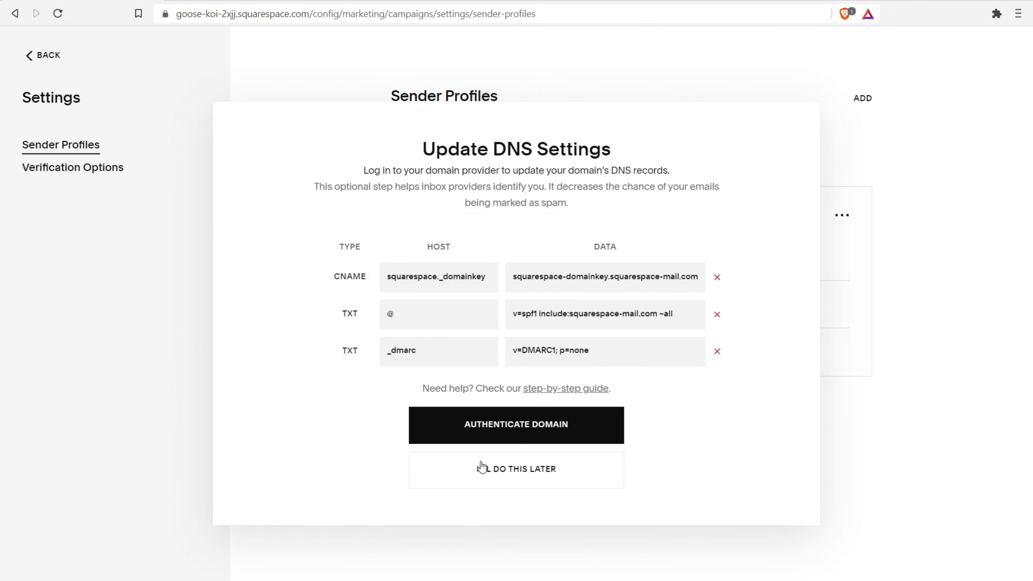
# Step: Reopen the domain verification for vloghow.com, check its DNS record statuses and postpone the authentication
pyautogui.click(472, 576)
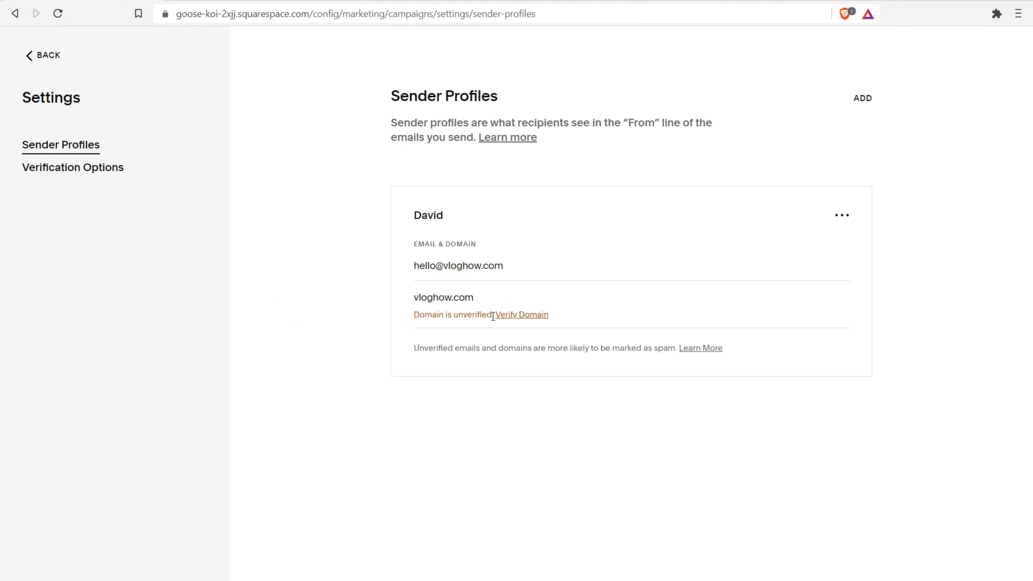
pyautogui.click(509, 318)
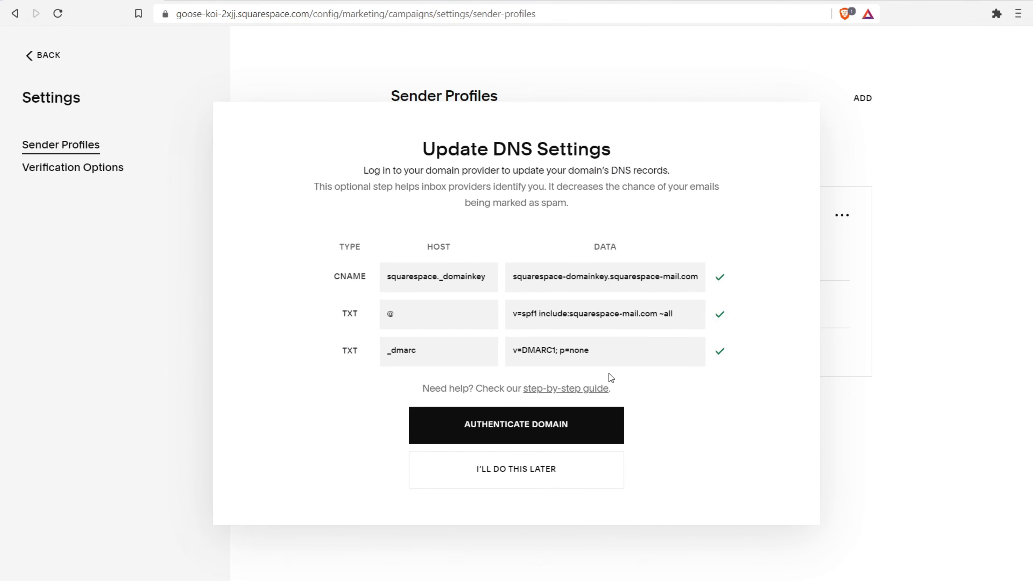
pyautogui.click(549, 476)
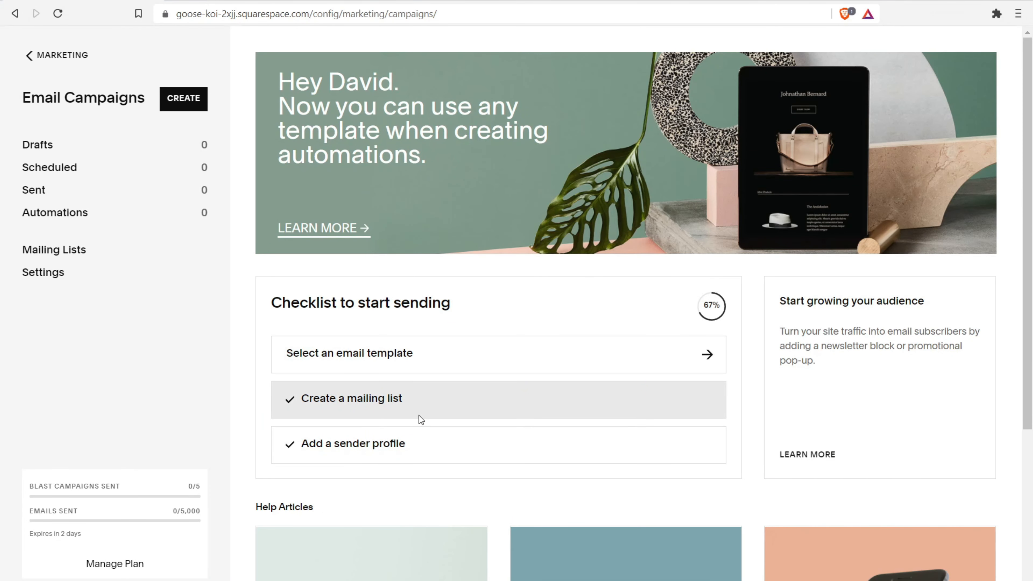
# Step: Browse the email template categories and start a campaign from the Launch template under Share an Update
pyautogui.click(418, 344)
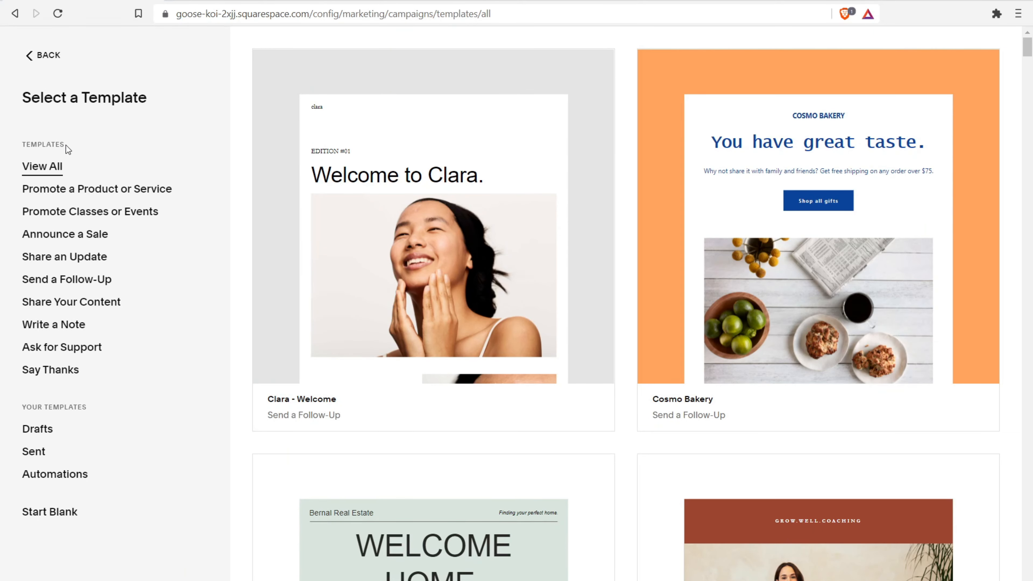
pyautogui.click(83, 188)
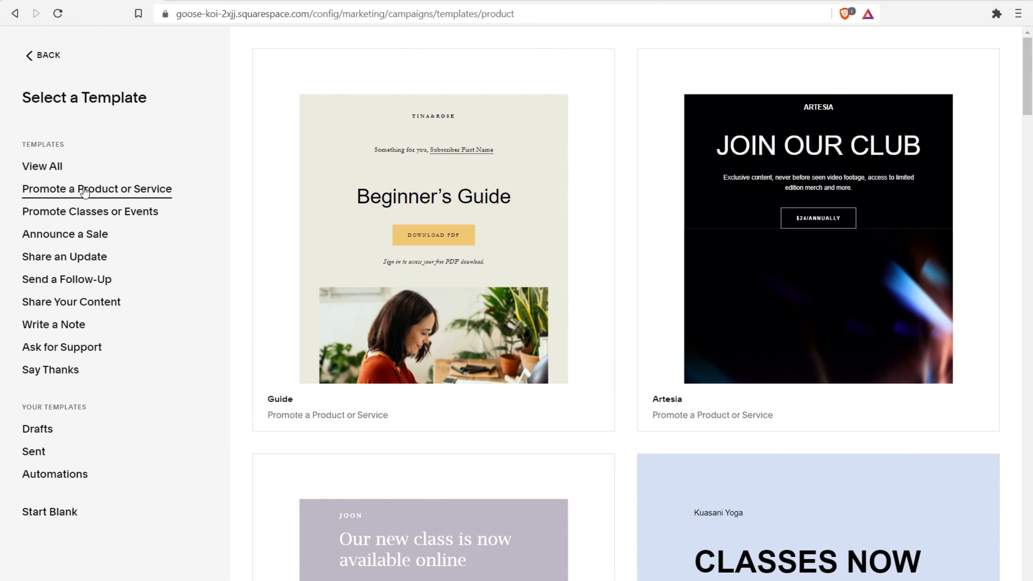
pyautogui.click(91, 208)
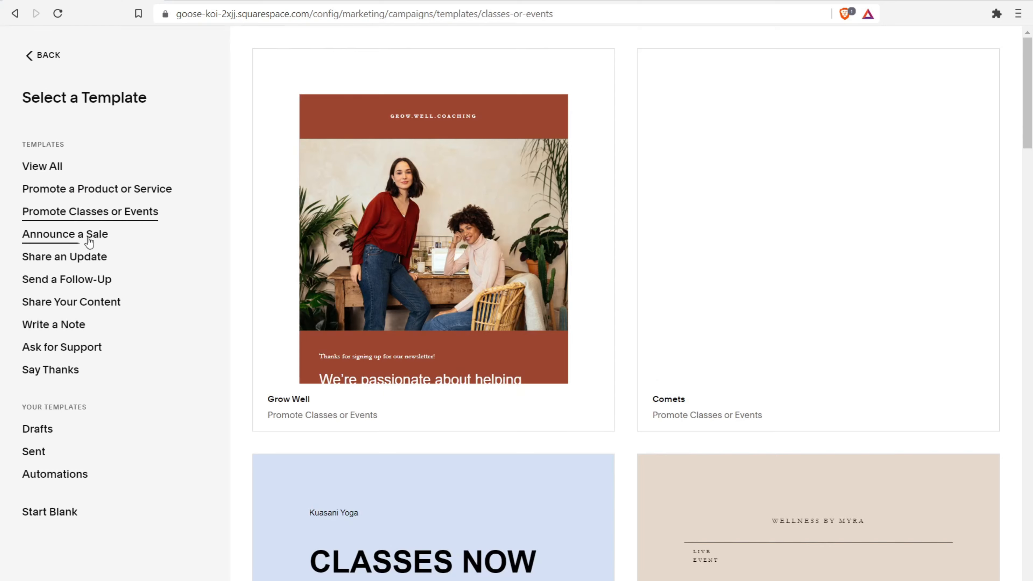
pyautogui.click(88, 244)
pyautogui.click(89, 256)
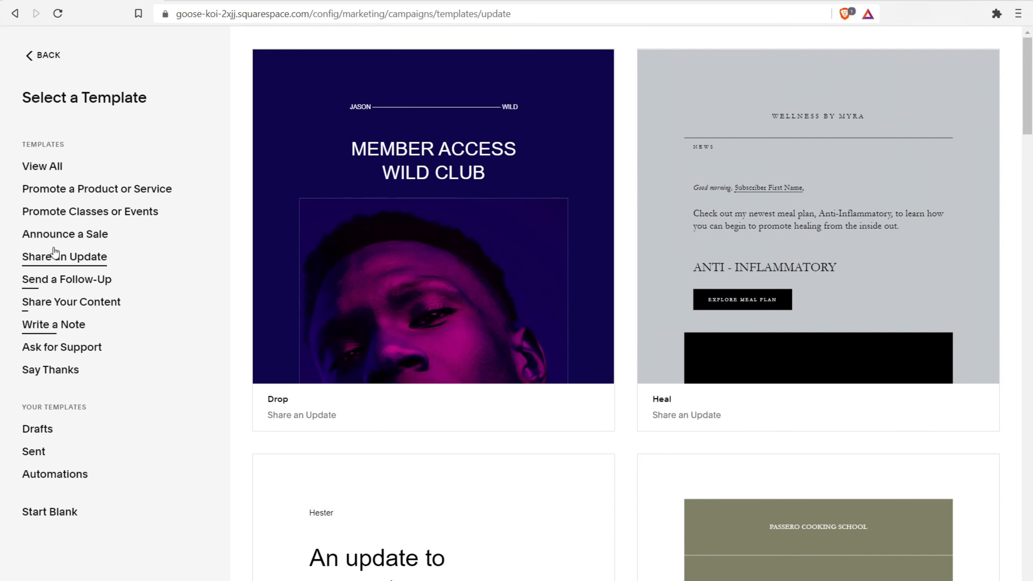
pyautogui.scroll(-8, 573, 159)
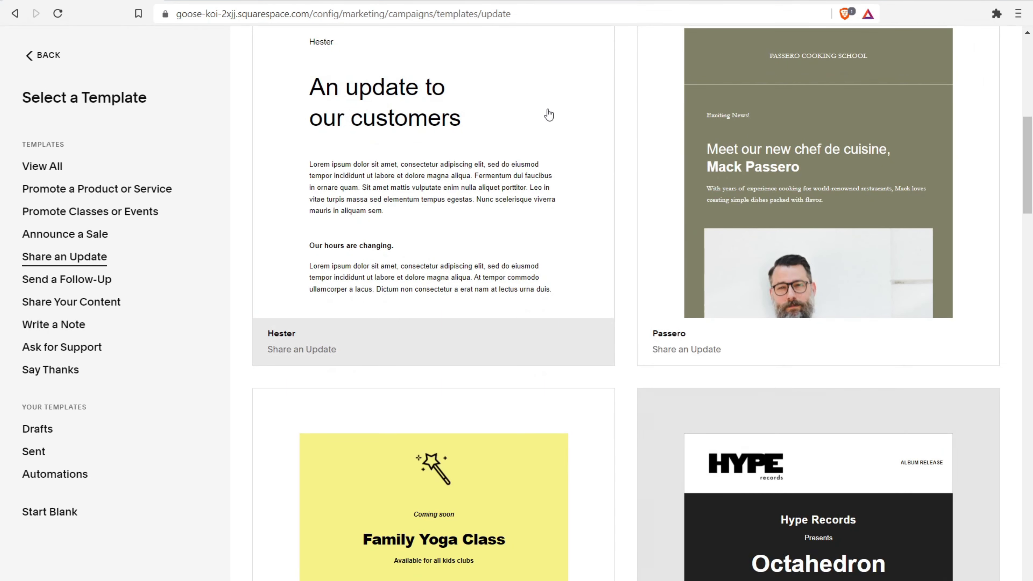
pyautogui.moveTo(1029, 172); pyautogui.dragTo(1031, 286)
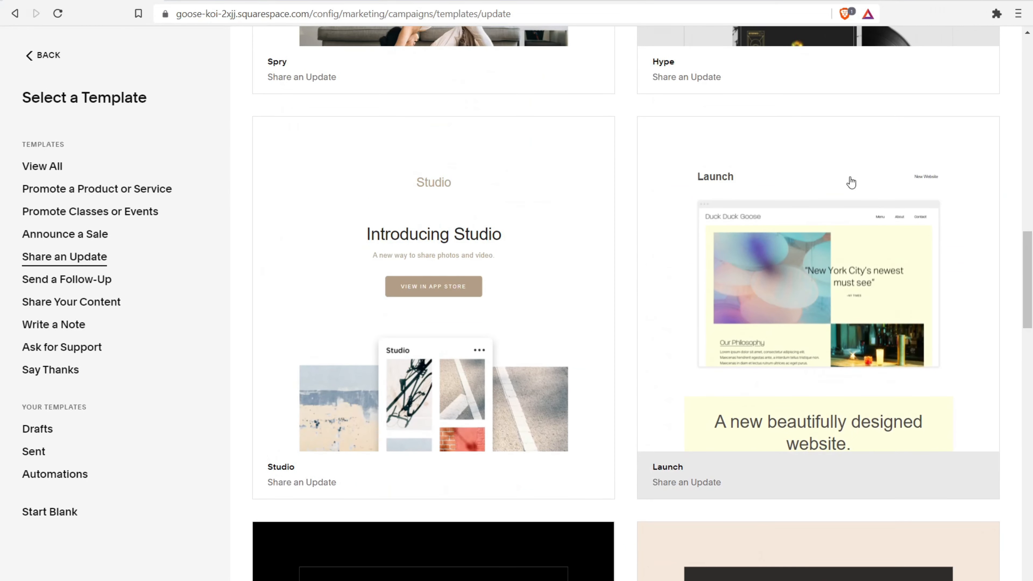
pyautogui.click(839, 176)
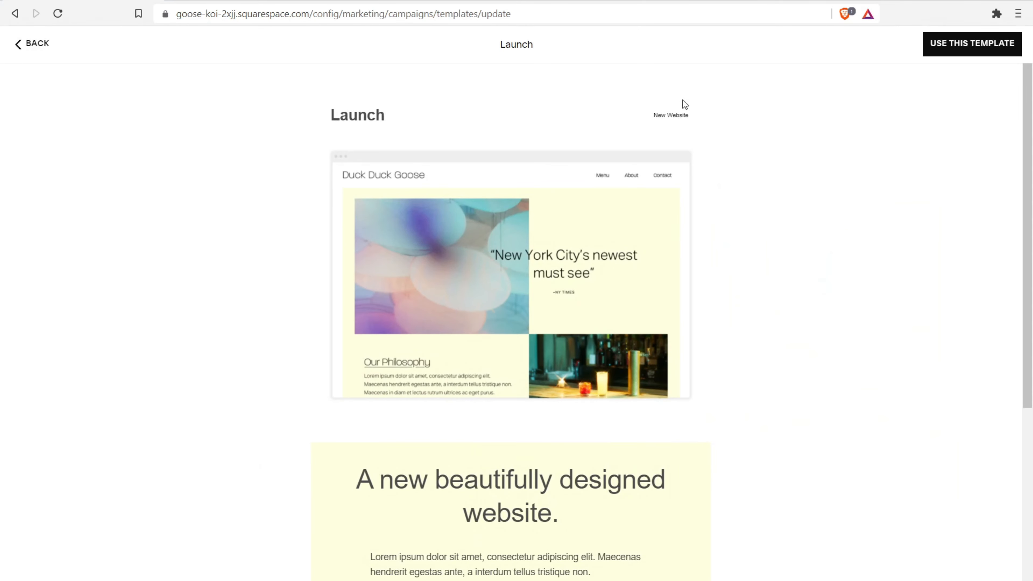
pyautogui.click(991, 43)
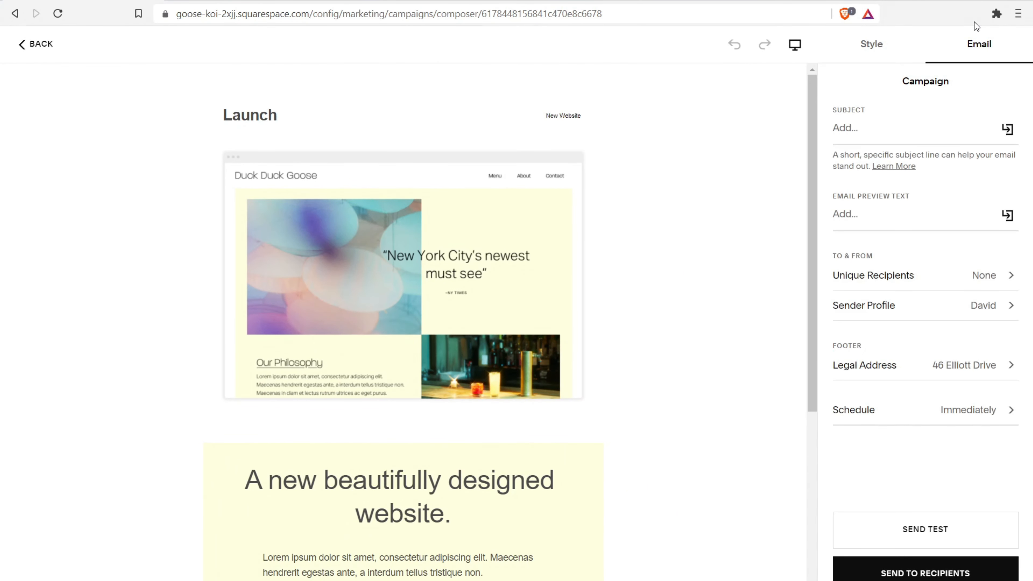
# Step: Turn off immediate sending so the campaign is scheduled for October 26 at 1:15 PM
pyautogui.moveTo(476, 262)
pyautogui.click(978, 418)
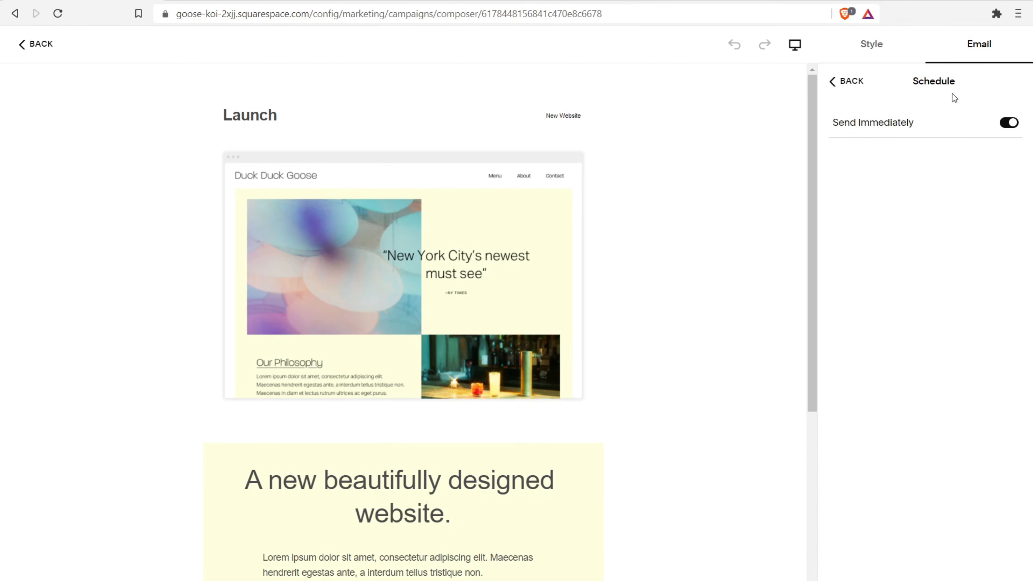
pyautogui.click(1007, 122)
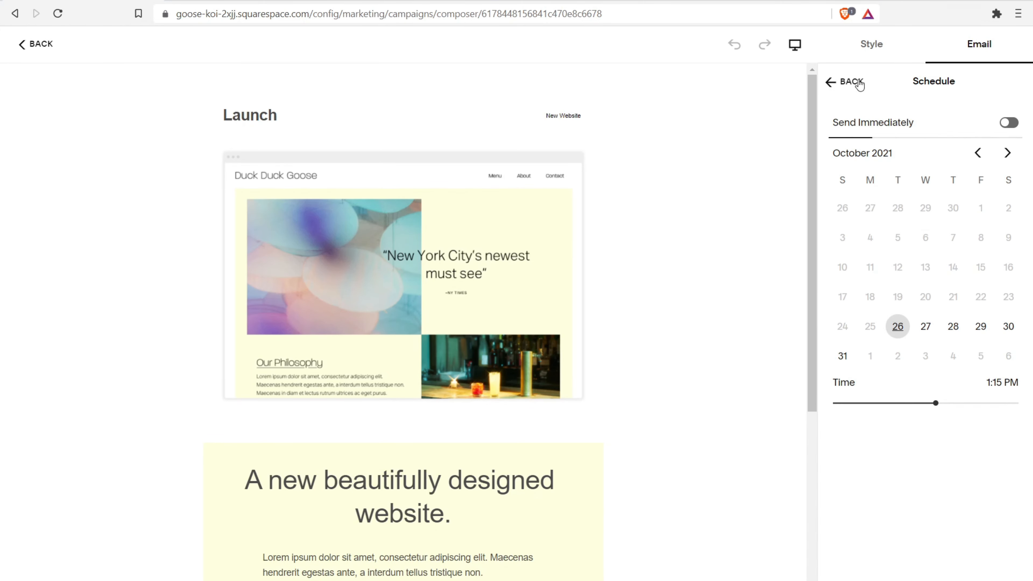
pyautogui.click(859, 83)
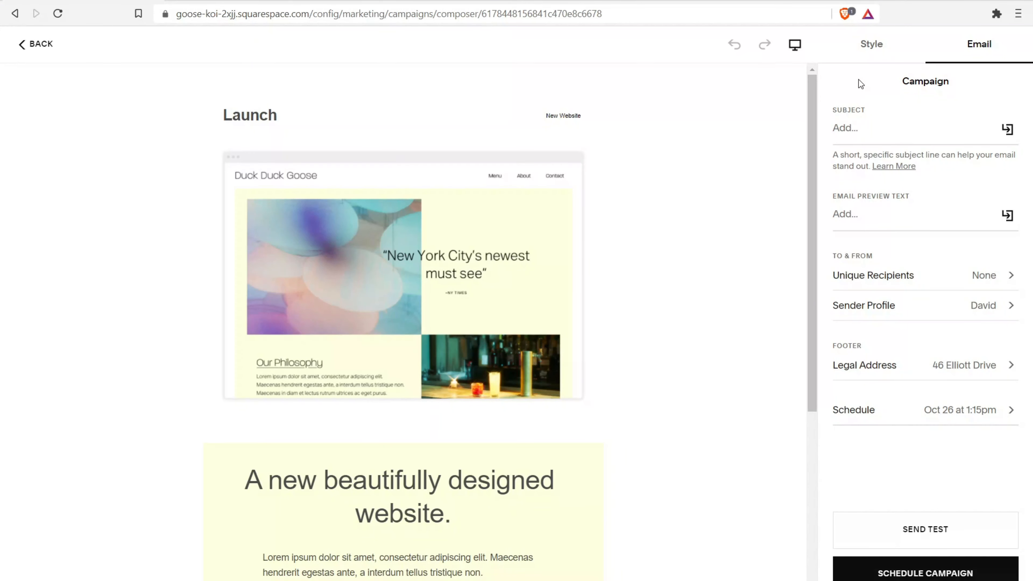
# Step: Set the campaign's subject to "Subject goes here" and its email preview text to "email preview text"
pyautogui.click(865, 127)
pyautogui.write('Subject goes here')
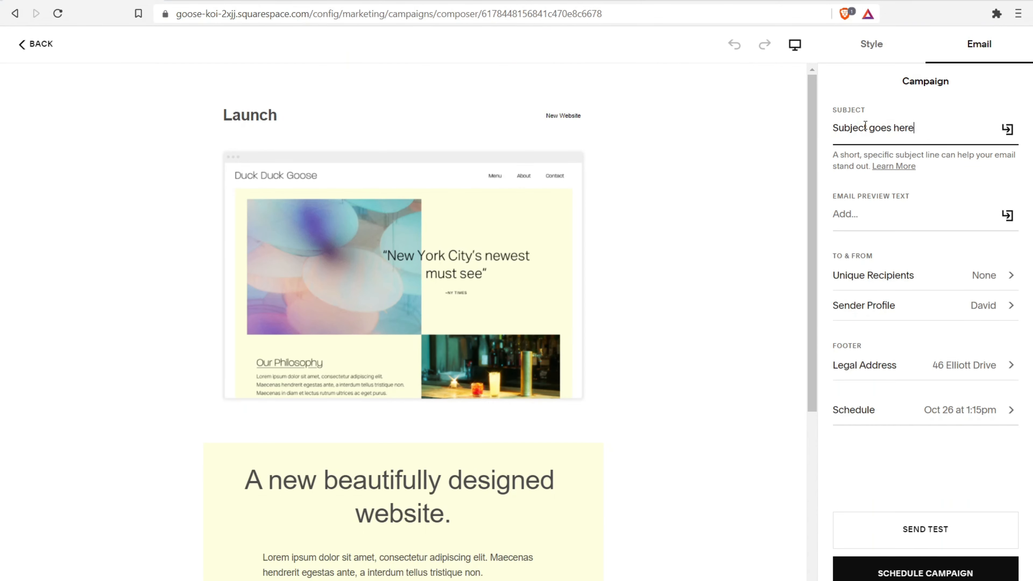
pyautogui.click(879, 214)
pyautogui.write('email prev')
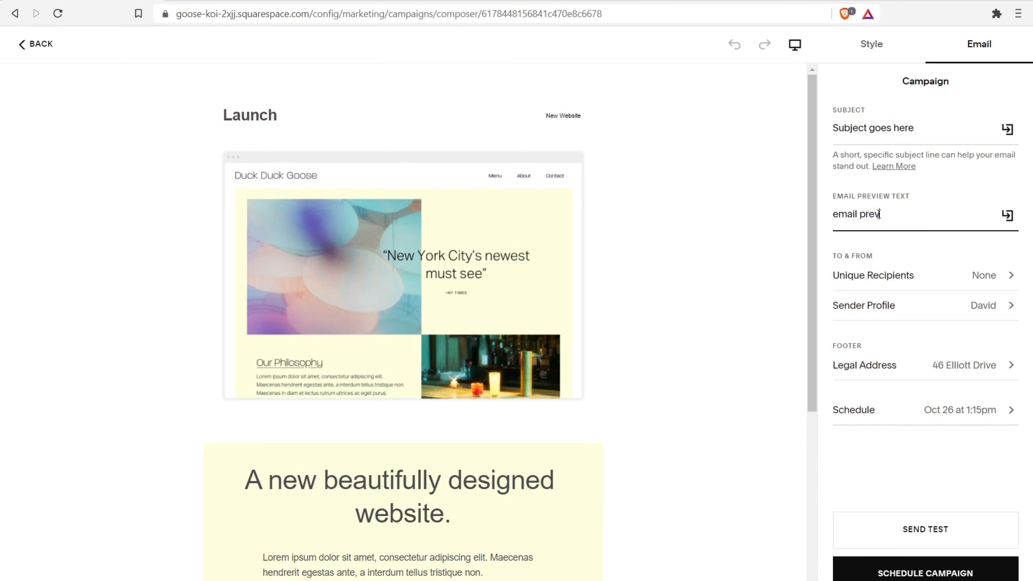
pyautogui.write('iew text')
# Step: Examine the campaign's recipient options and the site's profiles page, then return to the campaign editor
pyautogui.click(931, 284)
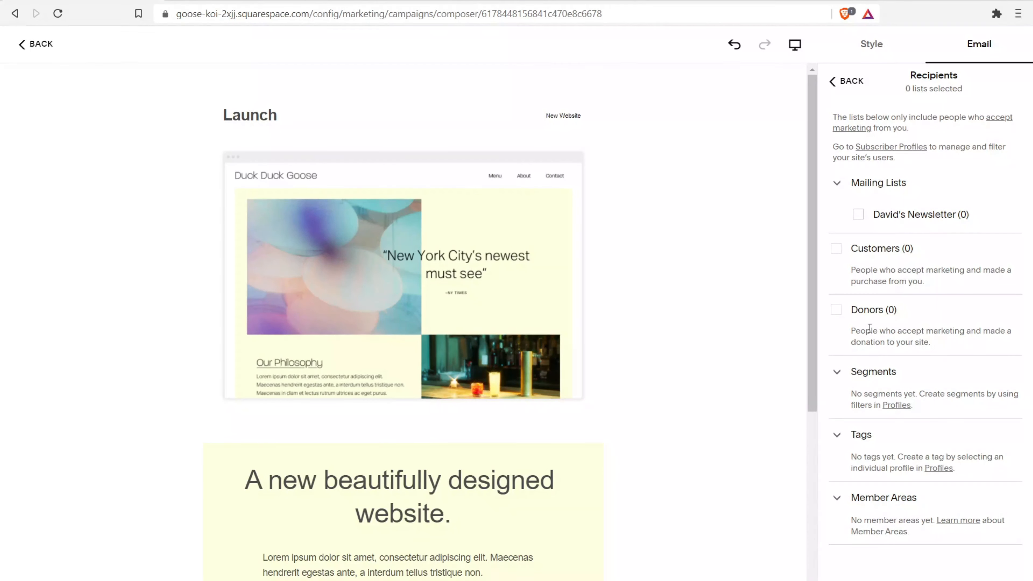
pyautogui.click(935, 379)
pyautogui.click(934, 382)
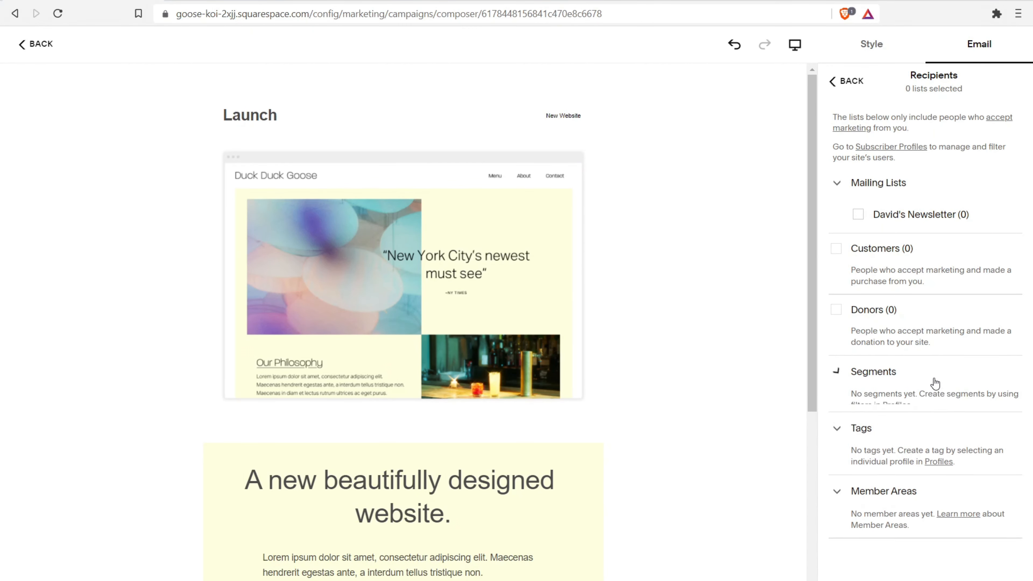
pyautogui.click(897, 406)
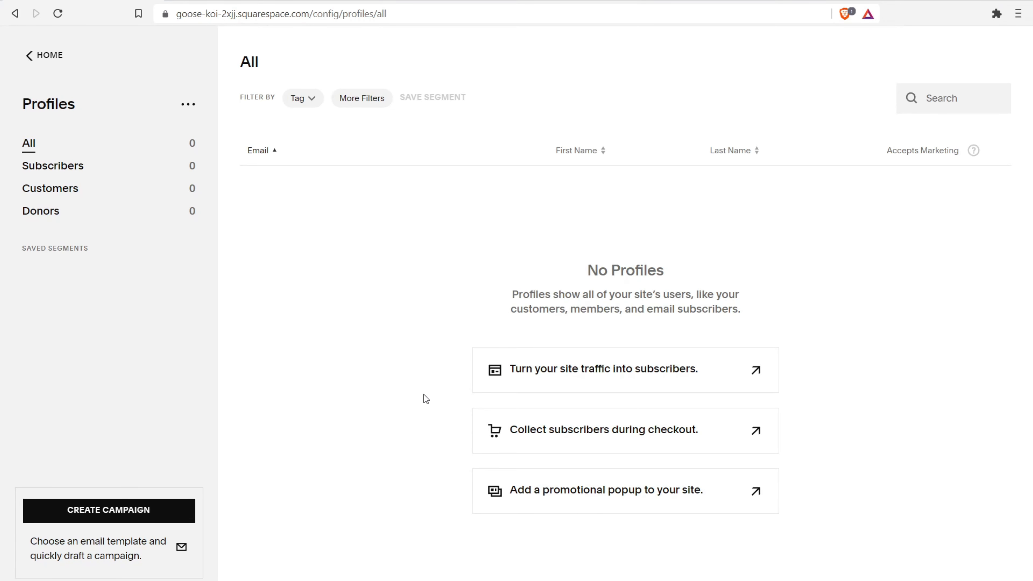
pyautogui.click(50, 60)
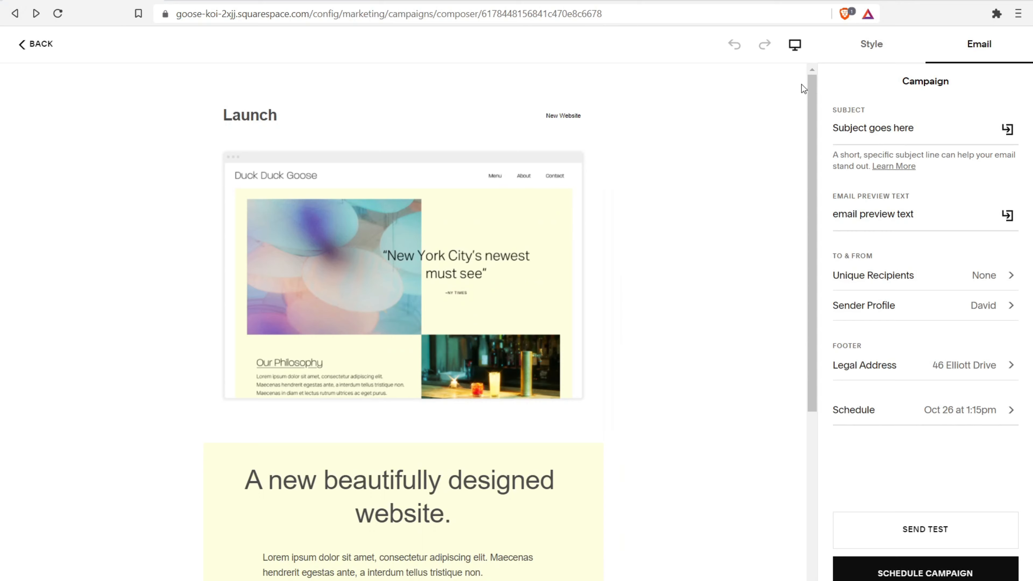
# Step: Inspect the style options of the email's heading, body text and Visit Site button blocks
pyautogui.moveTo(810, 90); pyautogui.dragTo(816, 176)
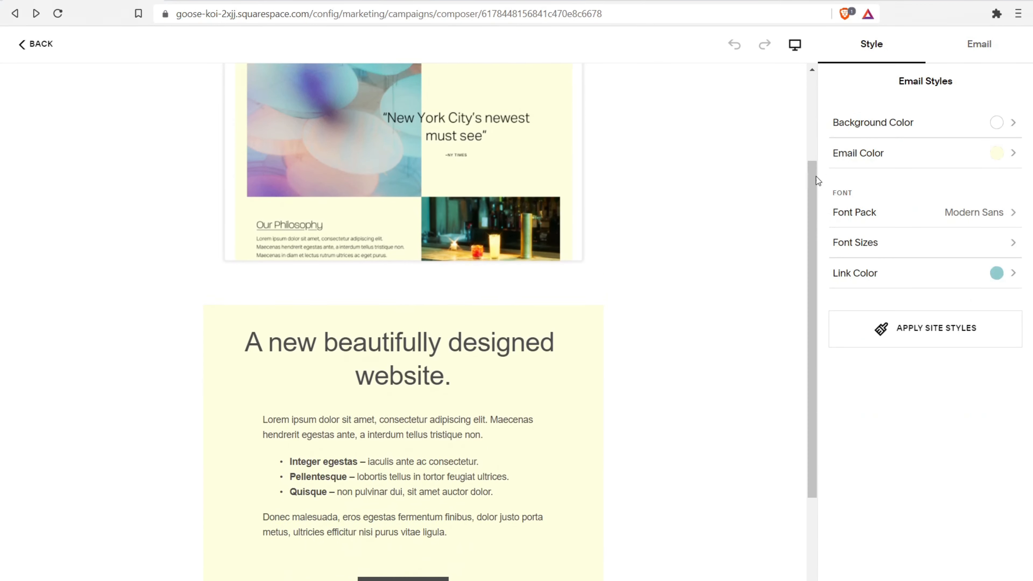
pyautogui.click(403, 346)
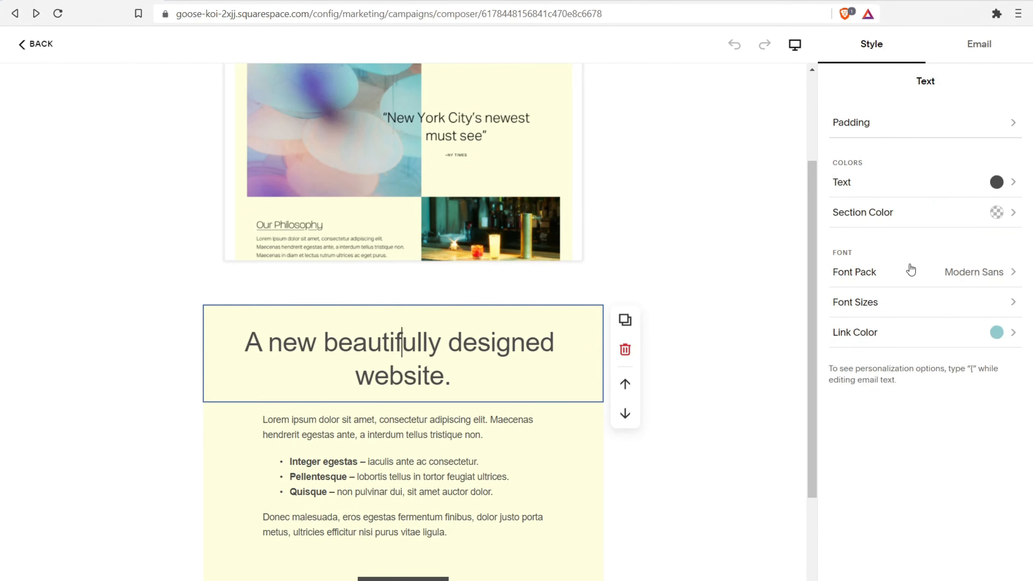
pyautogui.click(389, 477)
pyautogui.scroll(-1, 411, 423)
pyautogui.scroll(-3, 411, 418)
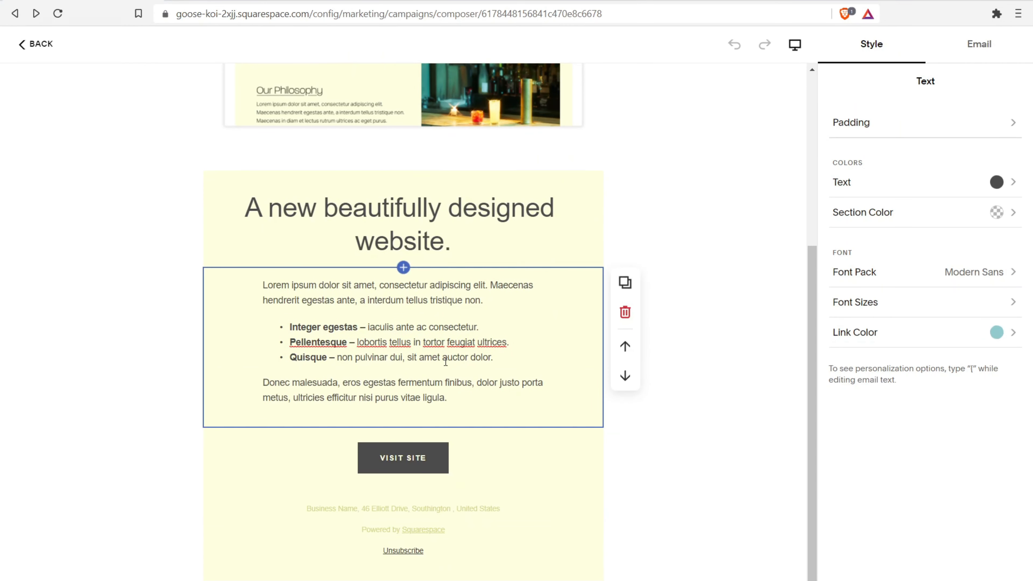
pyautogui.click(480, 463)
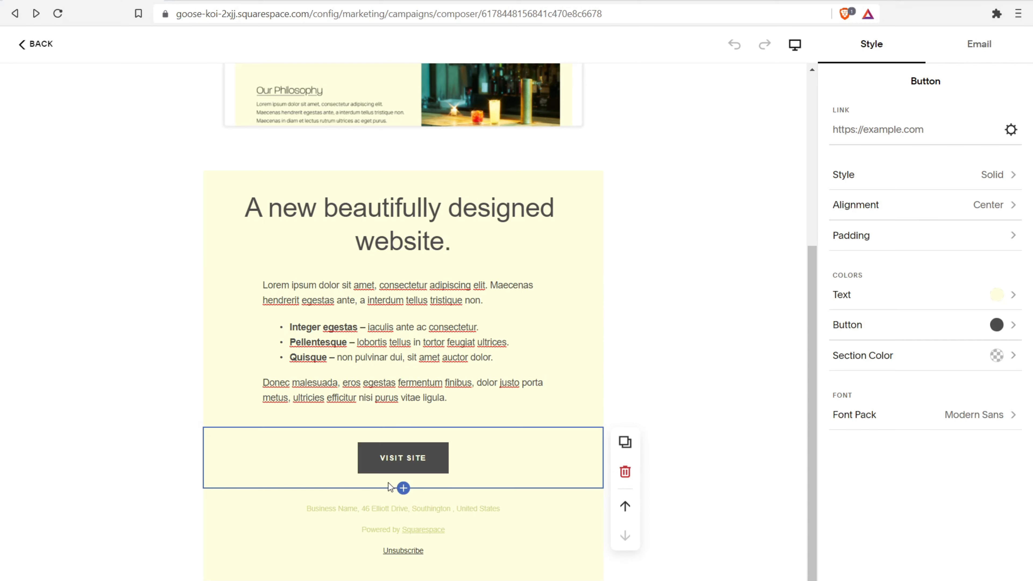
# Step: Send a test email of the campaign to the prefilled address and review the received message in Gmail
pyautogui.click(990, 44)
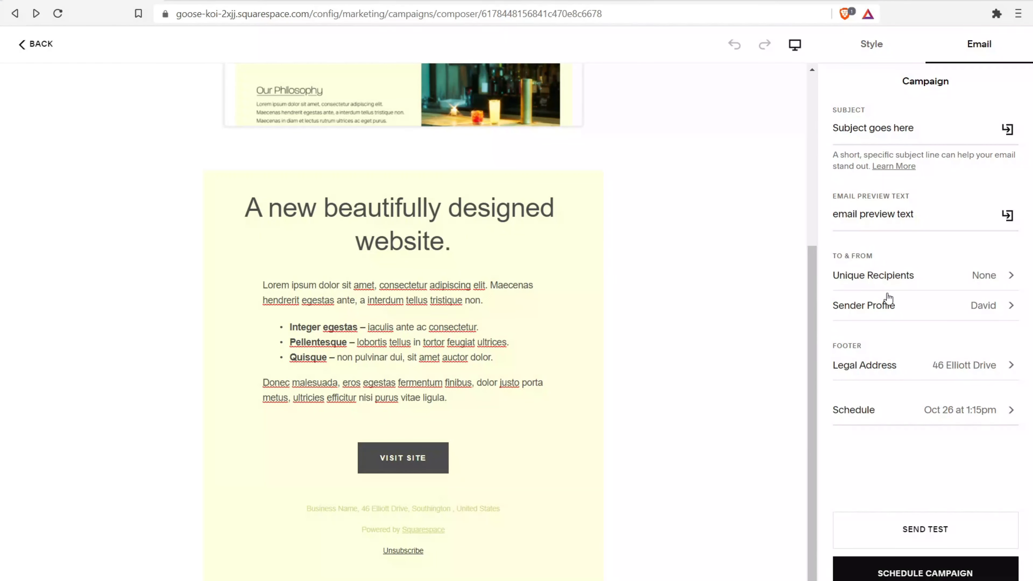
pyautogui.click(913, 538)
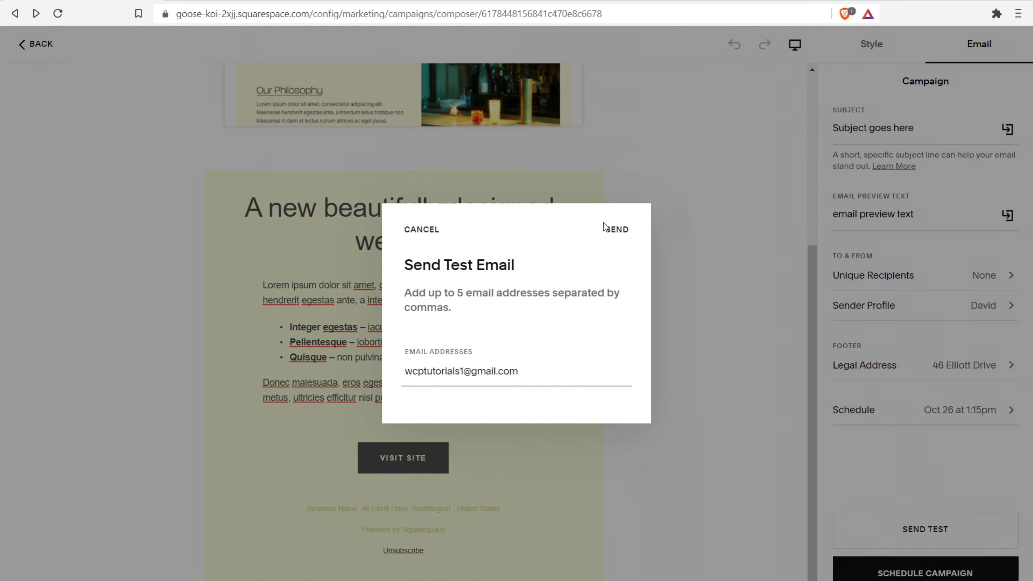
pyautogui.click(614, 229)
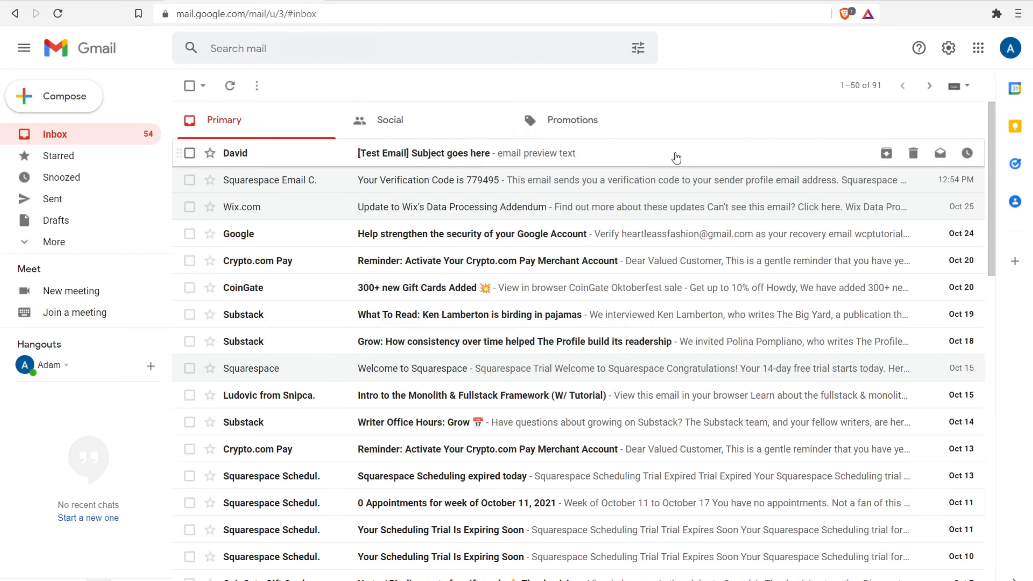
pyautogui.click(509, 154)
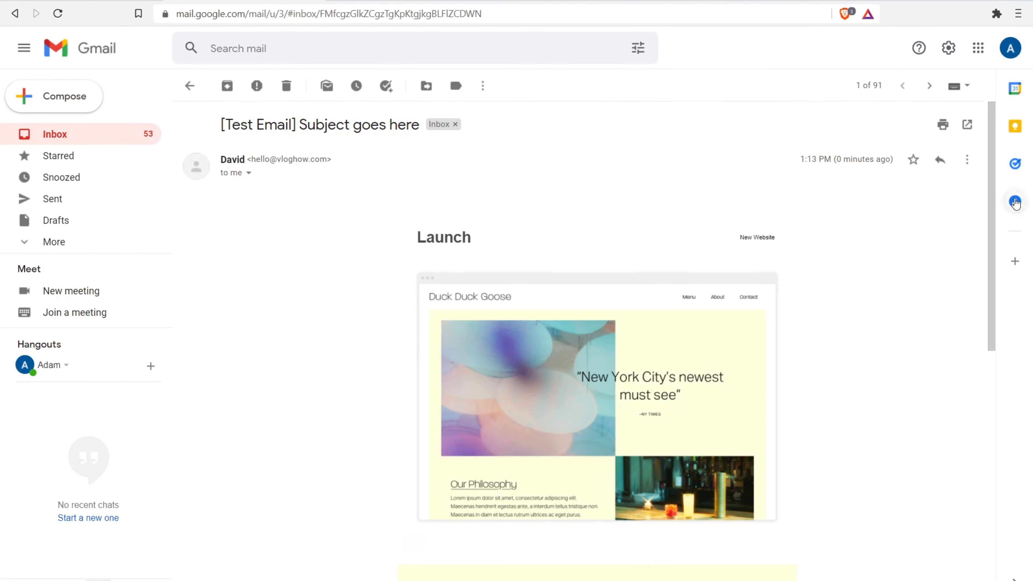
pyautogui.moveTo(993, 163); pyautogui.dragTo(1012, 238)
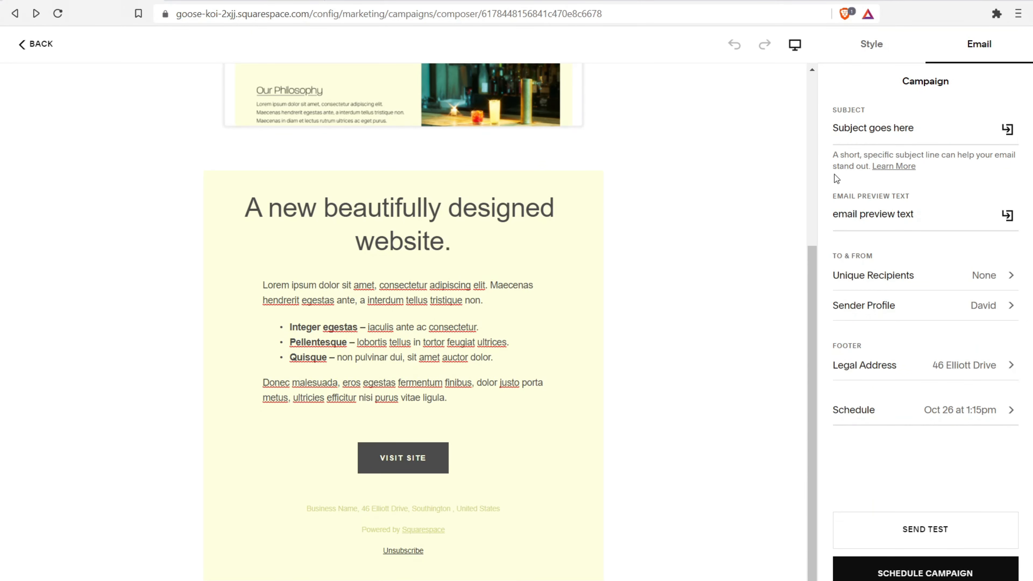
# Step: Return to the email templates, preview the Hester template and browse the Write a Note and Promote a Product or Service categories
pyautogui.click(40, 44)
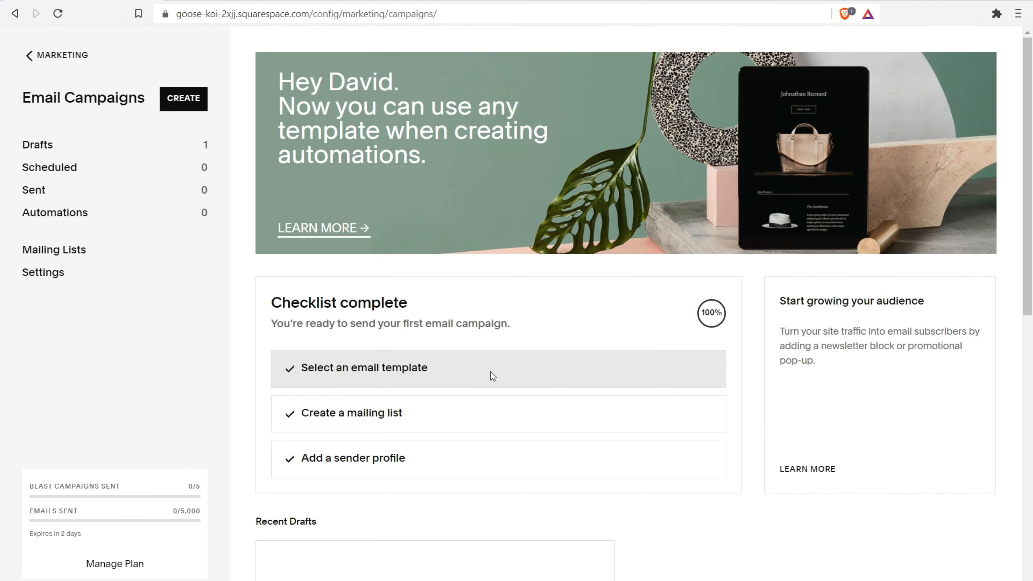
pyautogui.click(490, 372)
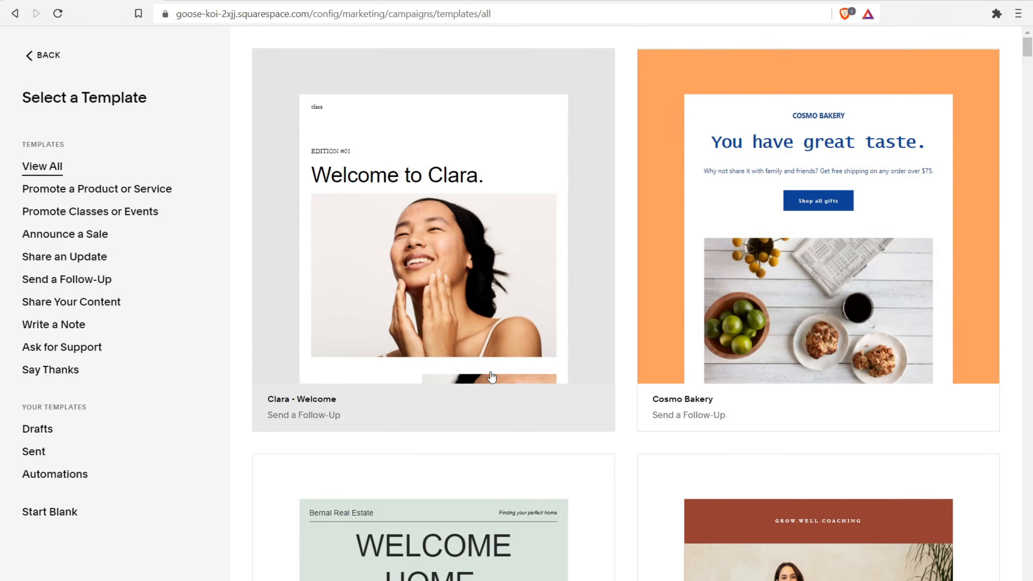
pyautogui.click(65, 331)
pyautogui.click(849, 155)
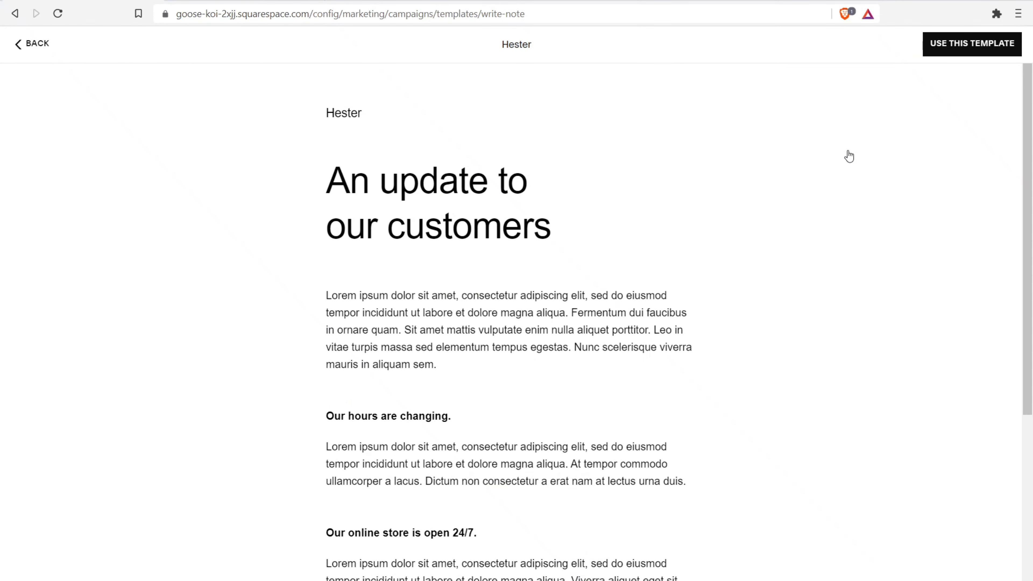
pyautogui.click(37, 44)
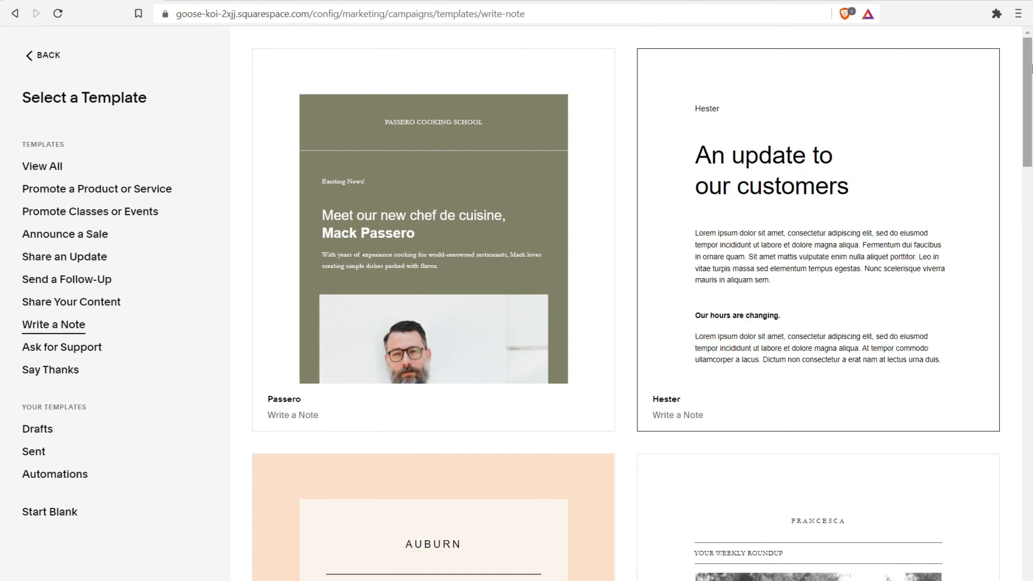
pyautogui.moveTo(1028, 75); pyautogui.dragTo(1031, 399)
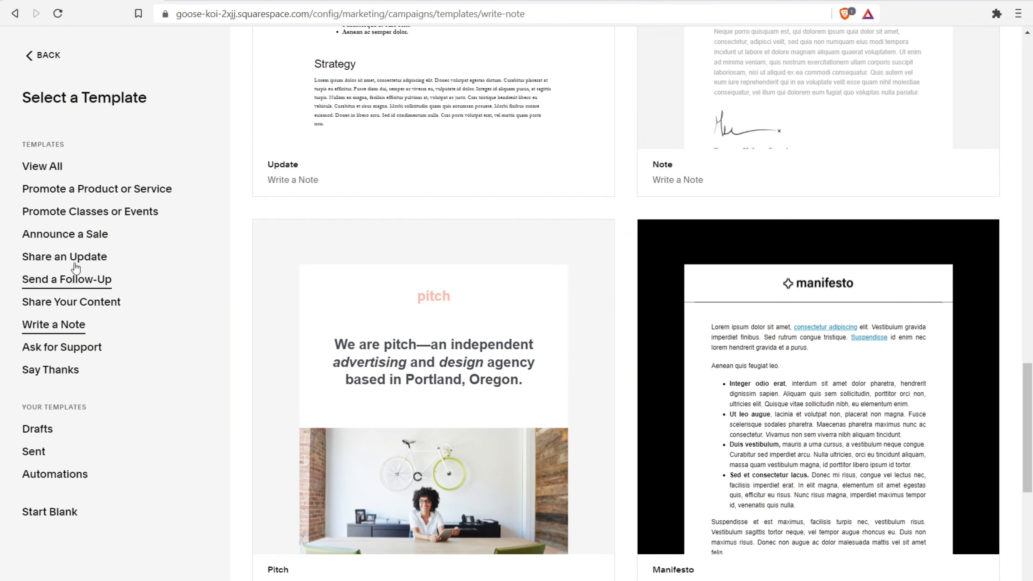
pyautogui.click(101, 190)
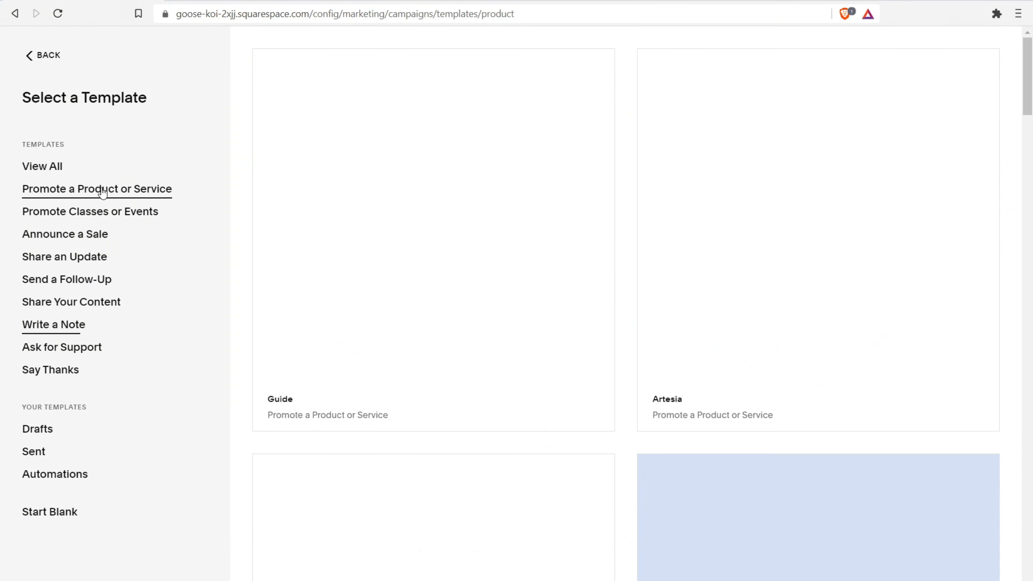
# Step: Browse the email templates in the Promote a Product or Service category
pyautogui.moveTo(1029, 70); pyautogui.dragTo(1031, 110)
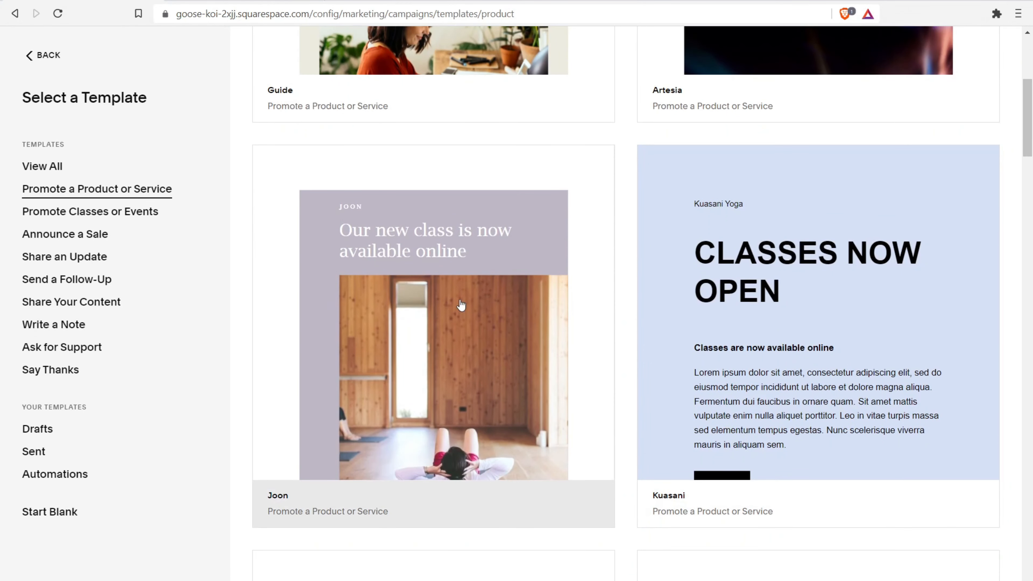
pyautogui.scroll(-8, 464, 300)
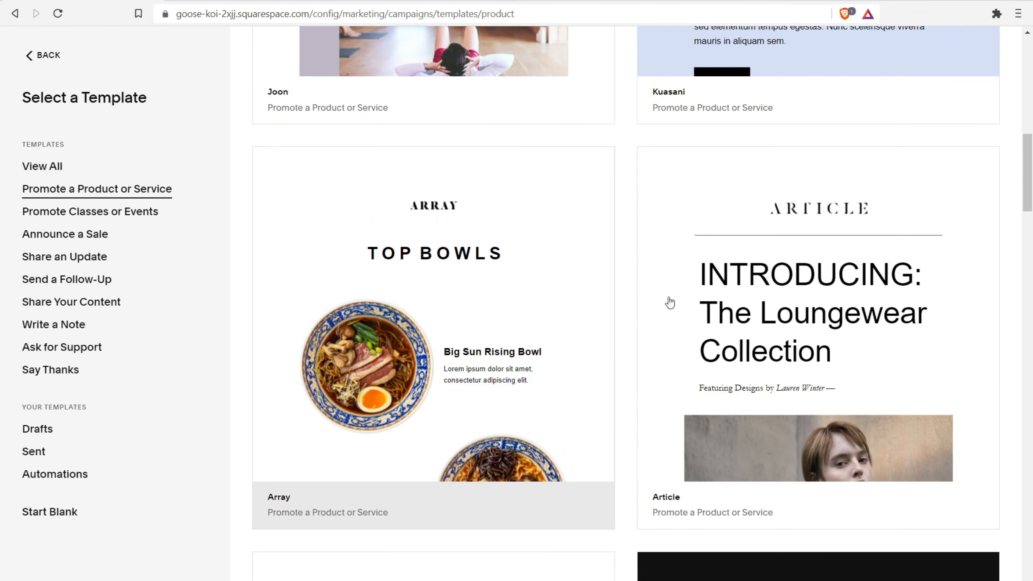
pyautogui.moveTo(1032, 140); pyautogui.dragTo(1031, 163)
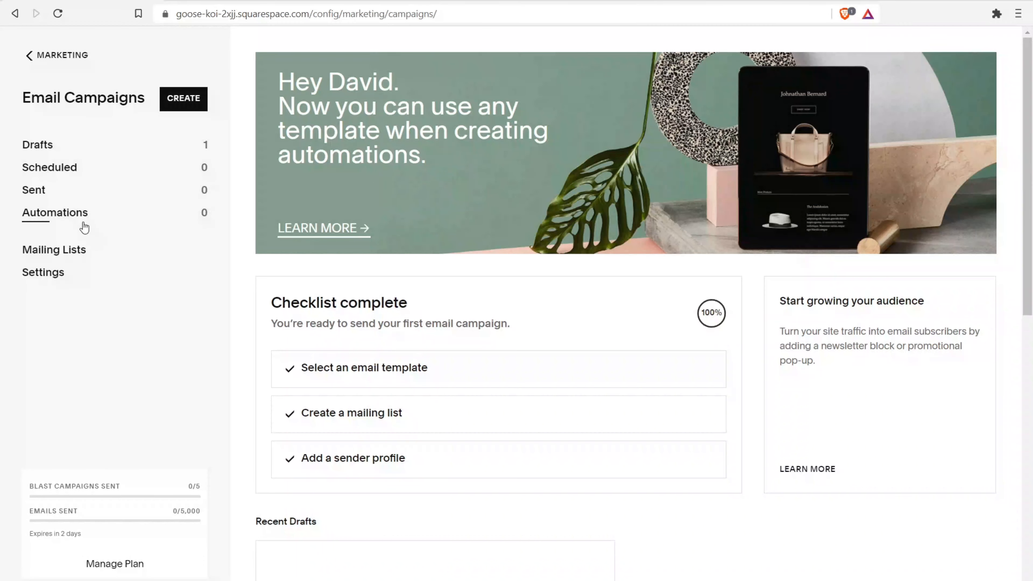
# Step: Review the subscriber and customer activity triggers for automations, and start an automated campaign with the Welcome New Subscribers trigger
pyautogui.click(73, 225)
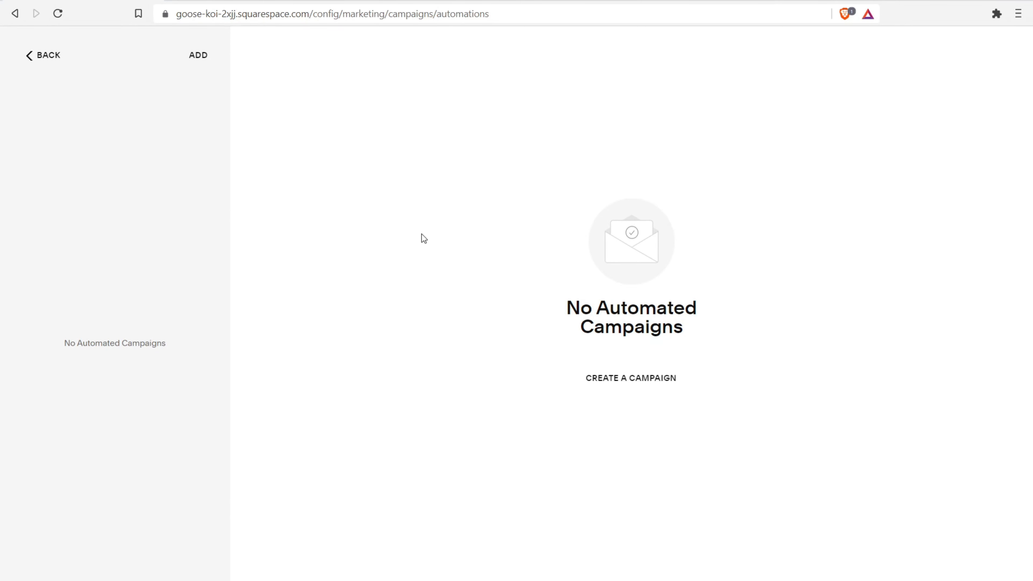
pyautogui.click(631, 378)
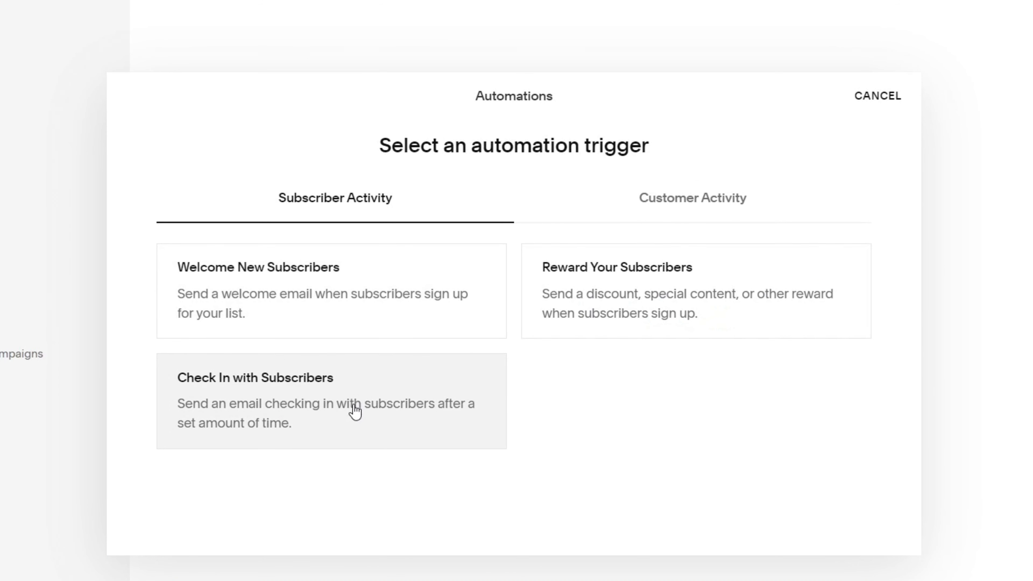
pyautogui.click(689, 207)
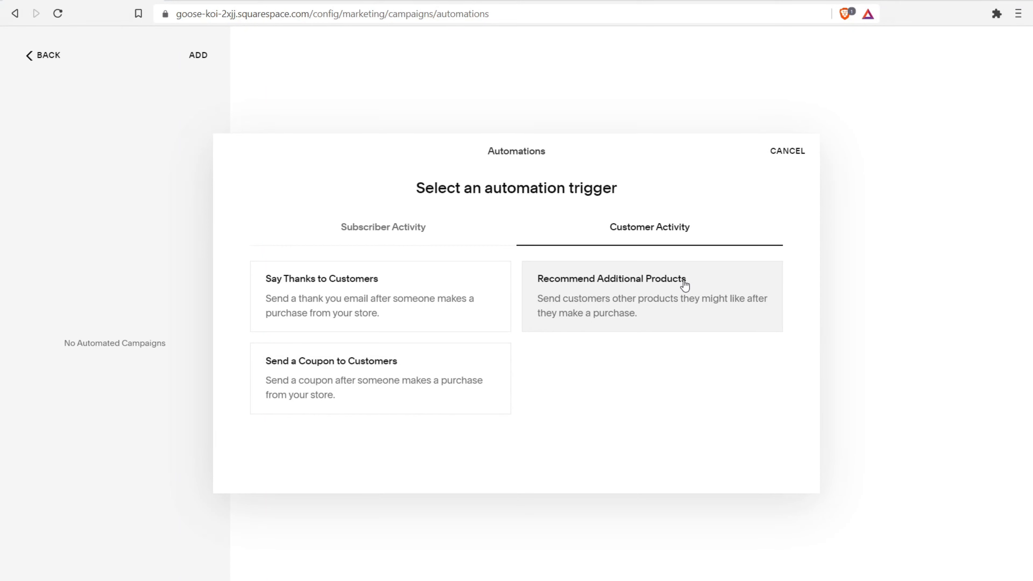
pyautogui.click(394, 239)
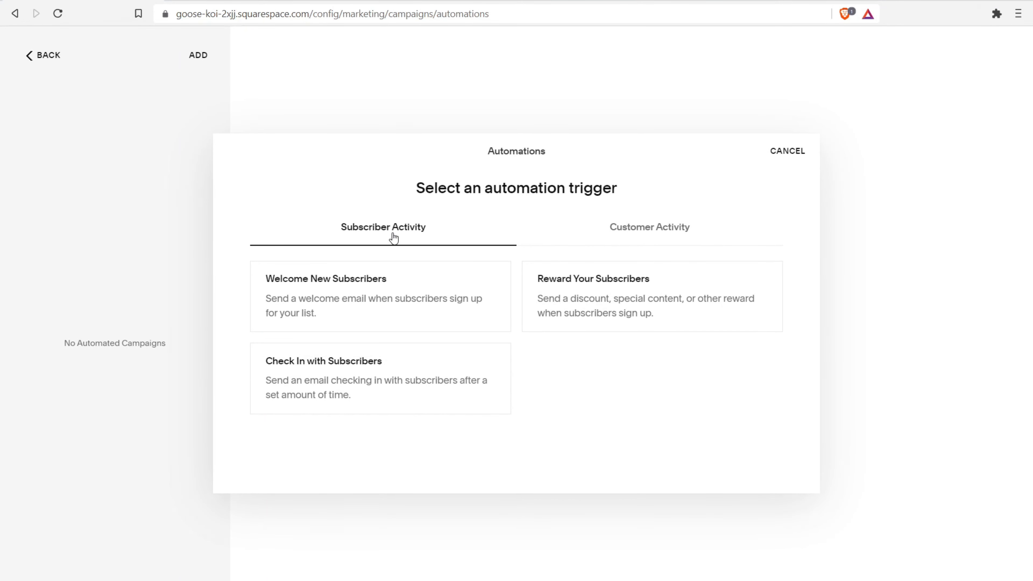
pyautogui.click(392, 277)
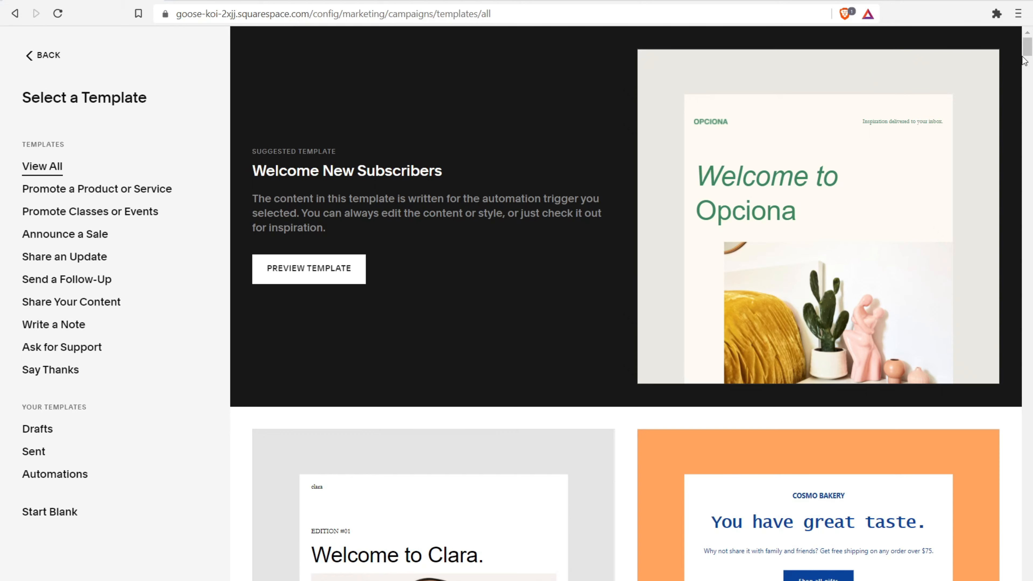
# Step: Find the Hester template among all templates and use it for the welcome automation
pyautogui.moveTo(1028, 49); pyautogui.dragTo(1029, 201)
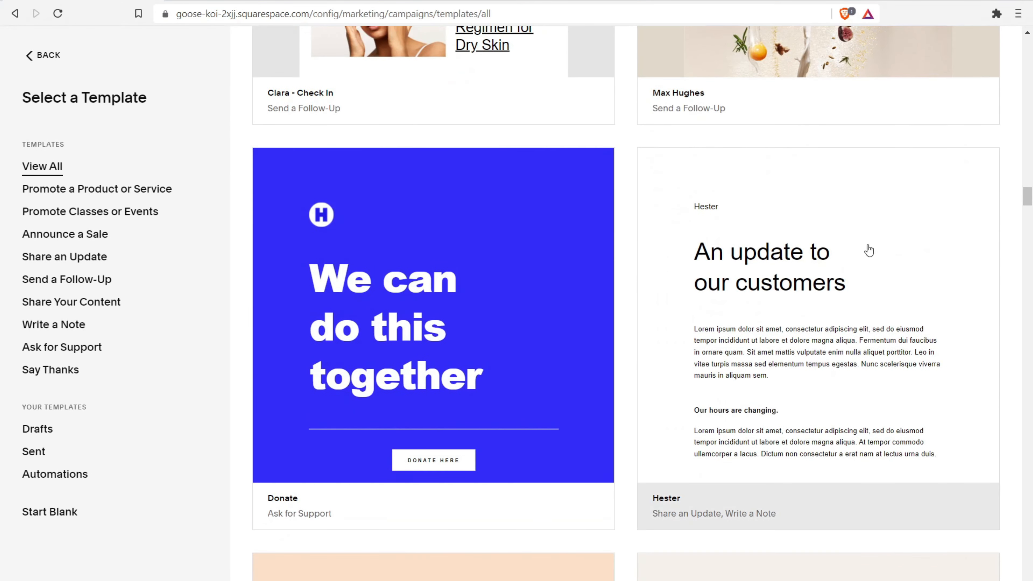
pyautogui.click(869, 250)
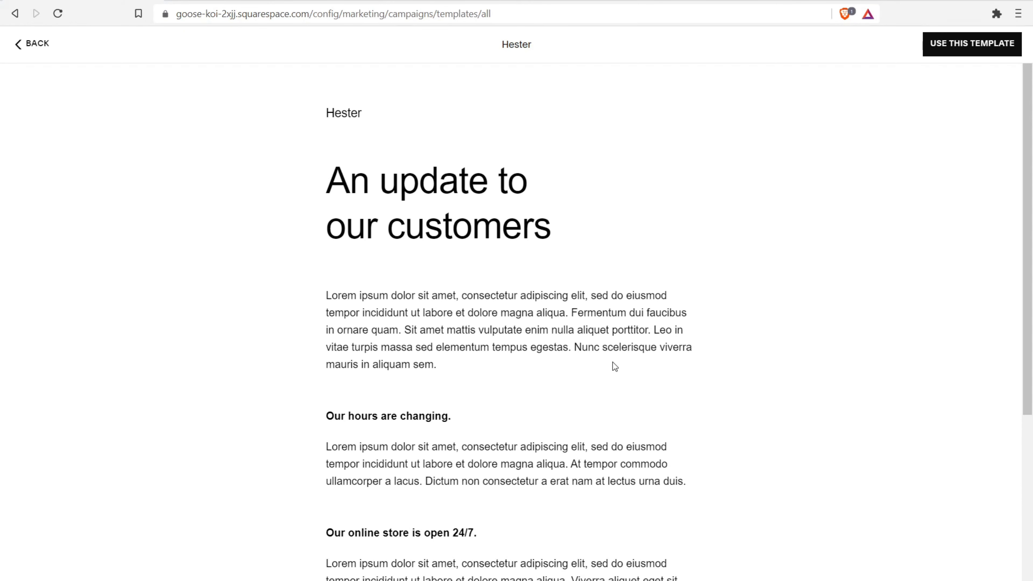
pyautogui.click(1004, 42)
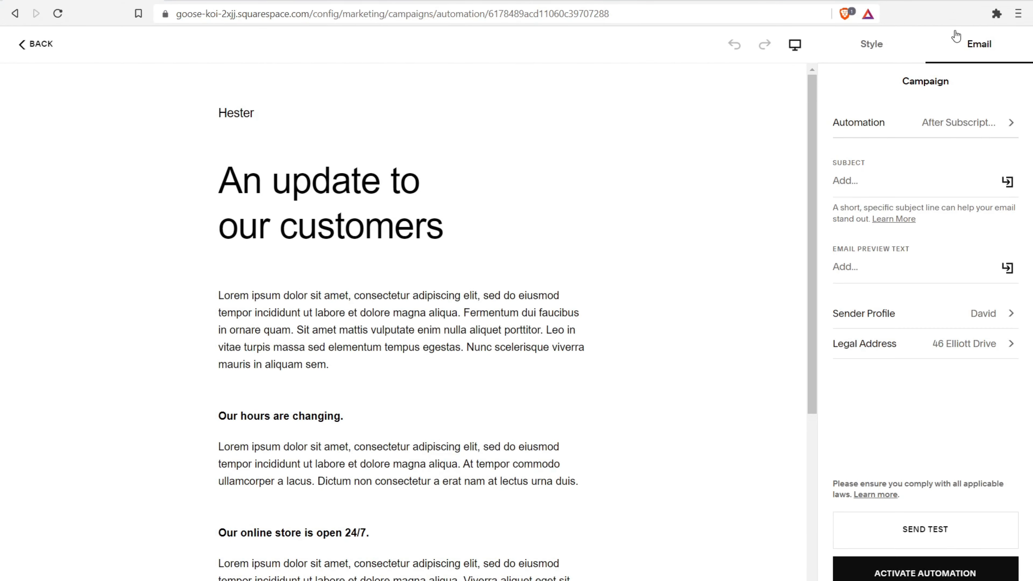
# Step: Review the Hester email's style settings and content down to the footer, and try to activate the automation
pyautogui.click(871, 46)
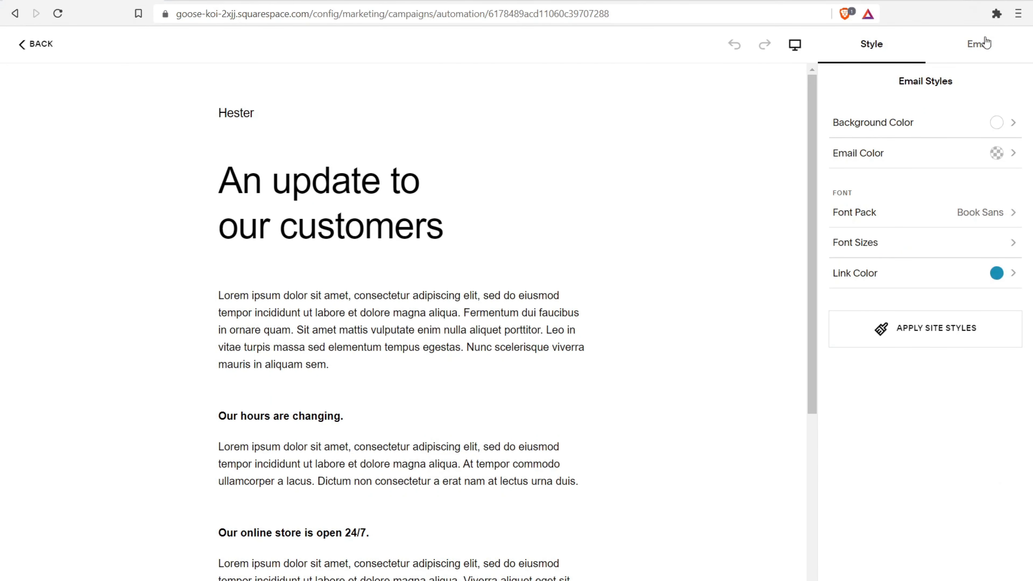
pyautogui.click(997, 54)
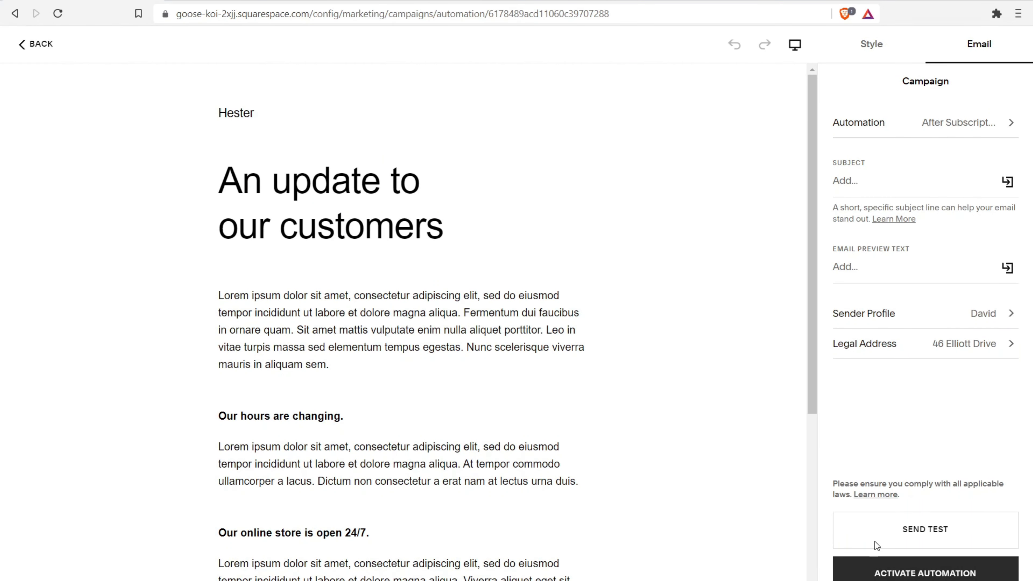
pyautogui.moveTo(815, 330); pyautogui.dragTo(855, 556)
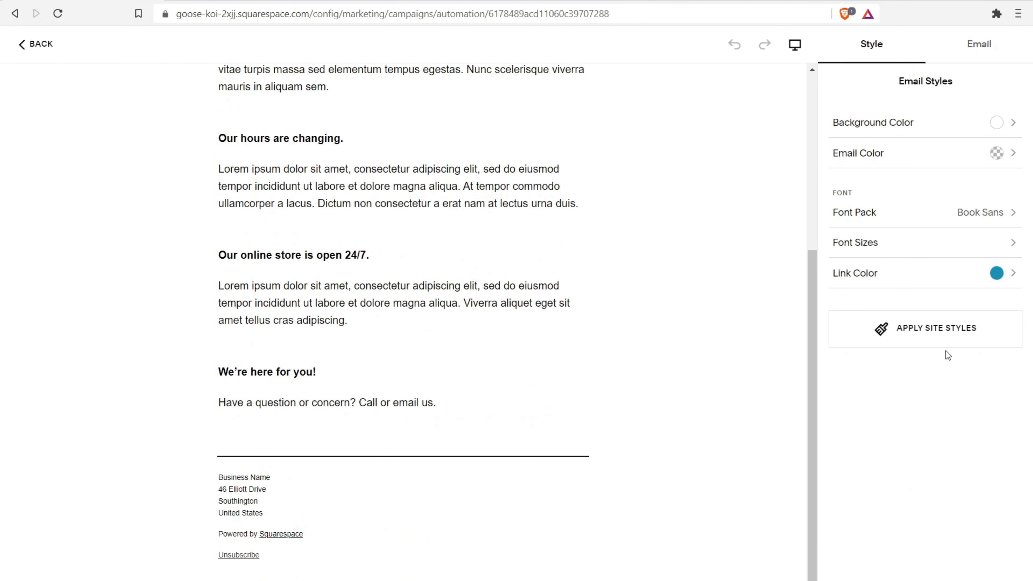
pyautogui.click(979, 43)
pyautogui.click(979, 559)
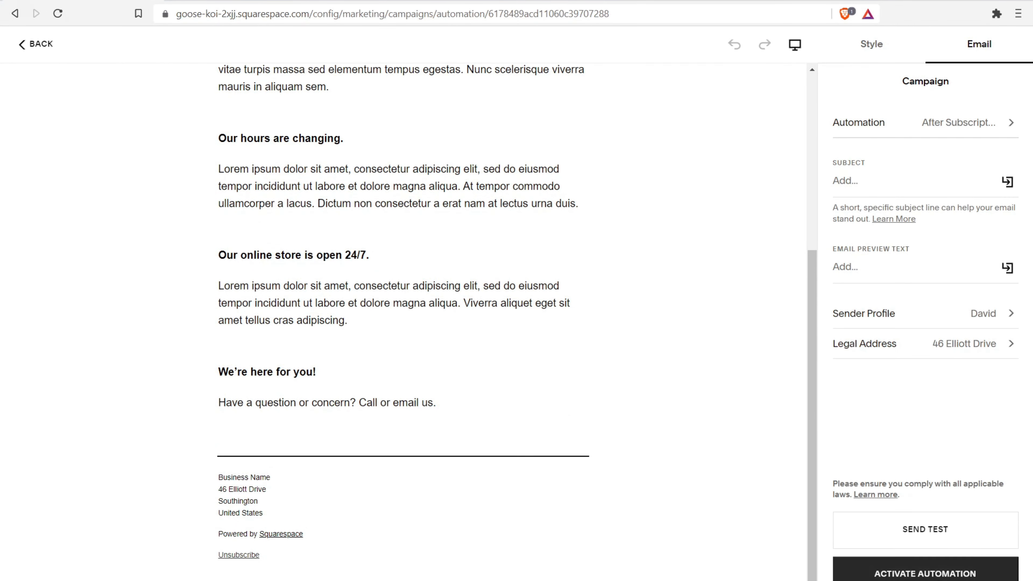
# Step: Select the existing newsletter as the mailing list that triggers the welcome automation
pyautogui.click(842, 125)
pyautogui.click(846, 86)
pyautogui.click(897, 141)
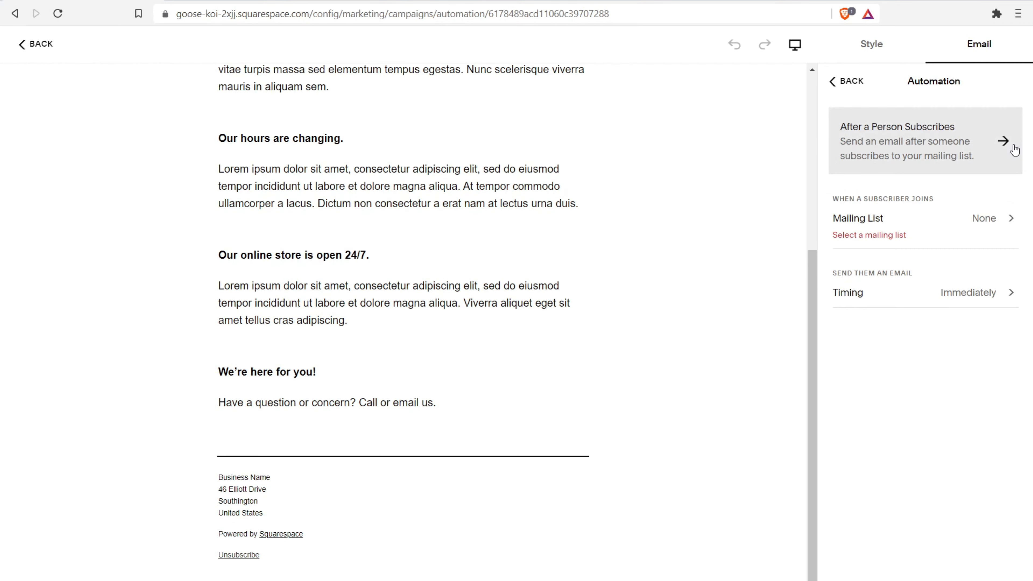
pyautogui.click(995, 224)
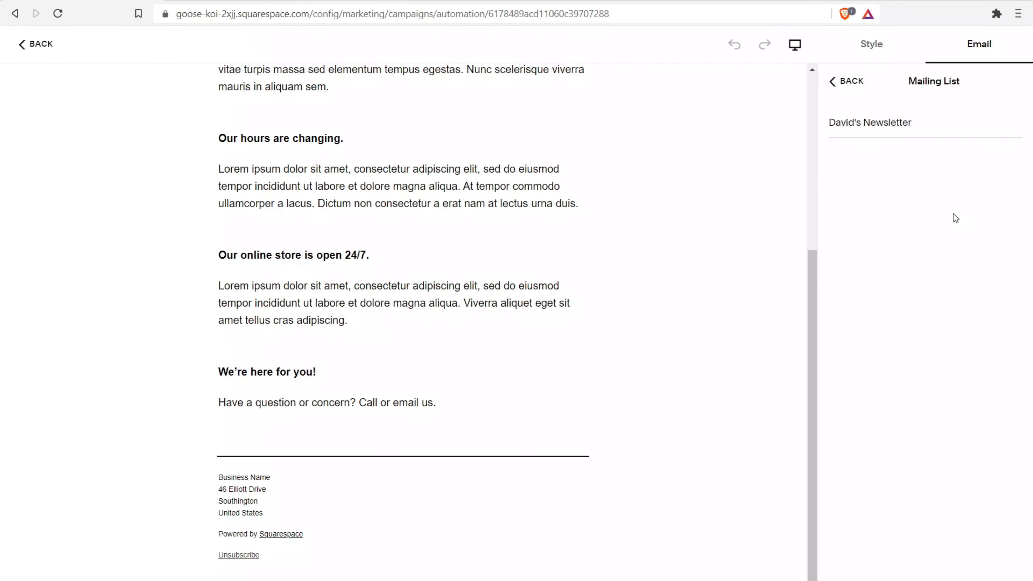
pyautogui.click(890, 122)
pyautogui.click(836, 84)
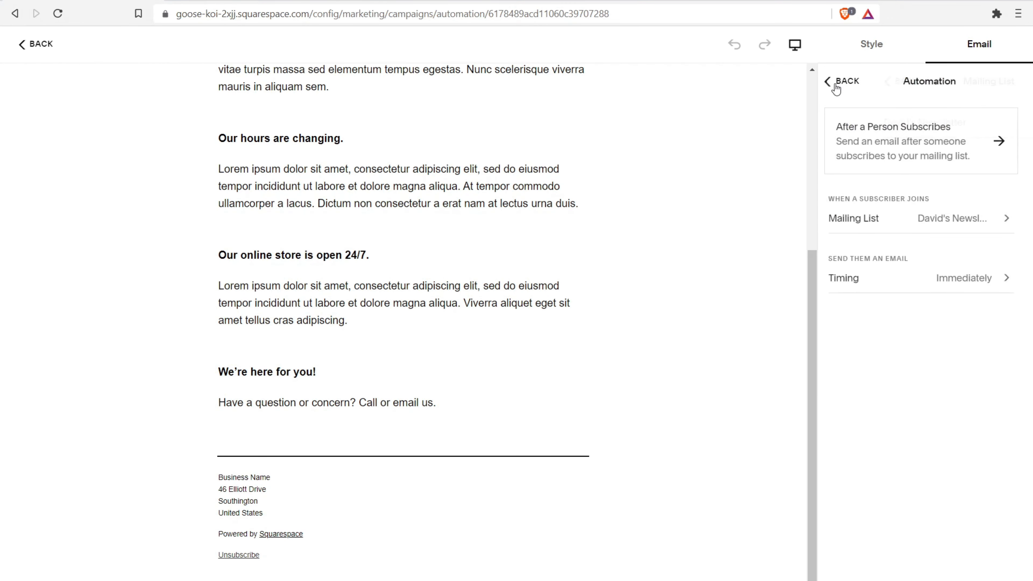
pyautogui.click(847, 84)
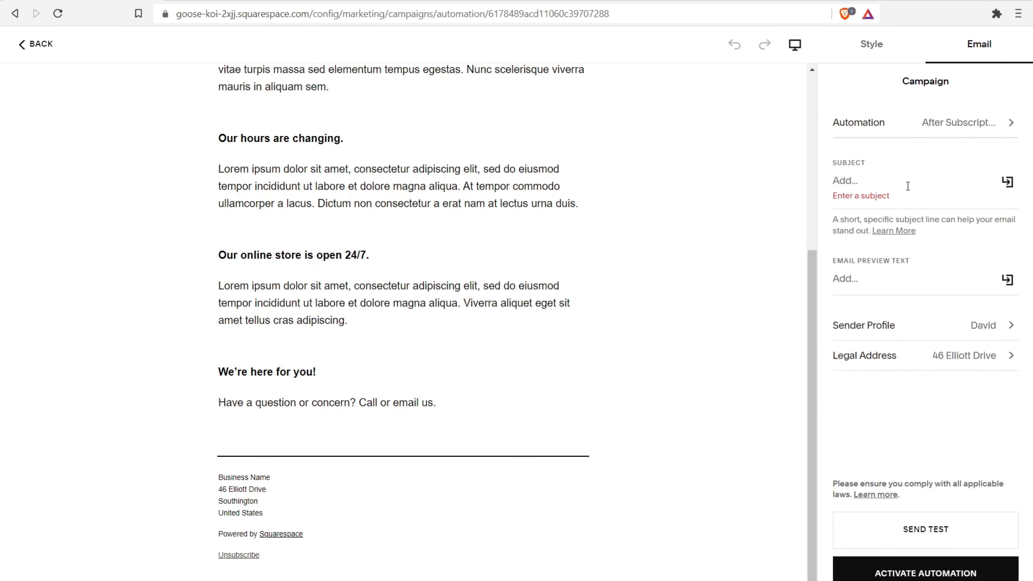
# Step: Set the welcome email's subject to "Hello World" and activate the automation
pyautogui.click(860, 180)
pyautogui.write('Hello World')
pyautogui.click(942, 569)
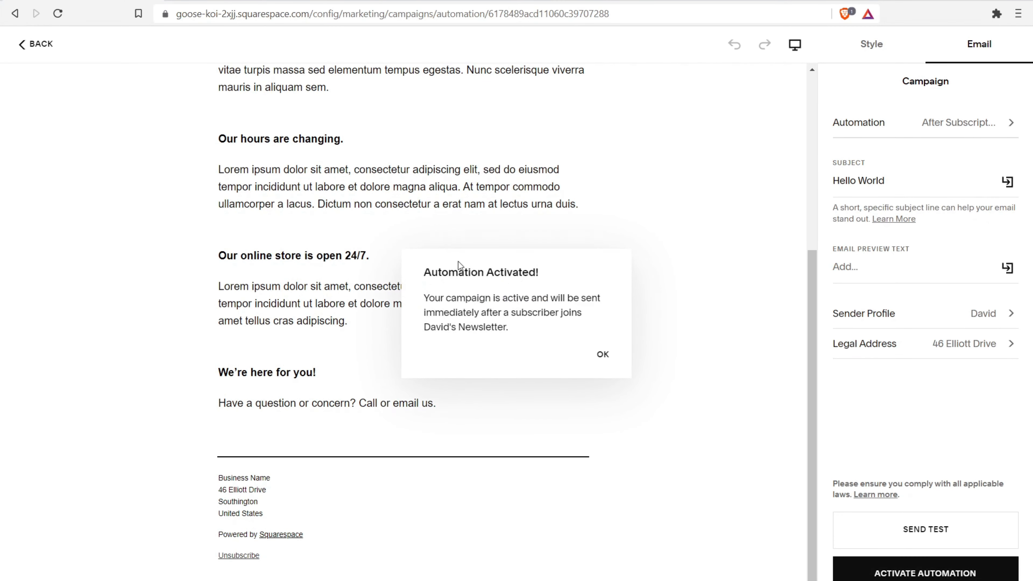
pyautogui.click(602, 351)
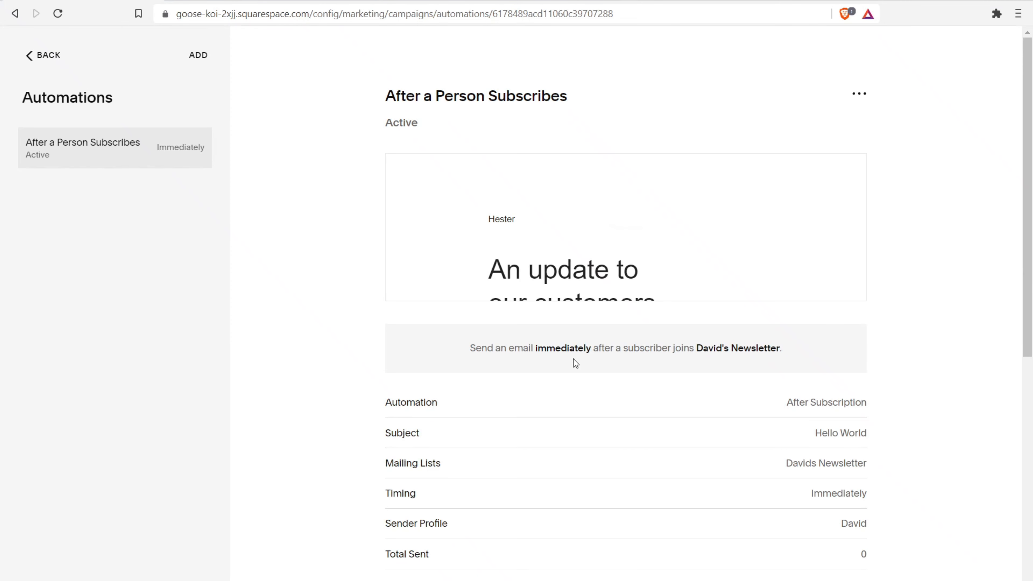
# Step: Review the details and trends chart of the After a Person Subscribes automation
pyautogui.scroll(-5, 574, 291)
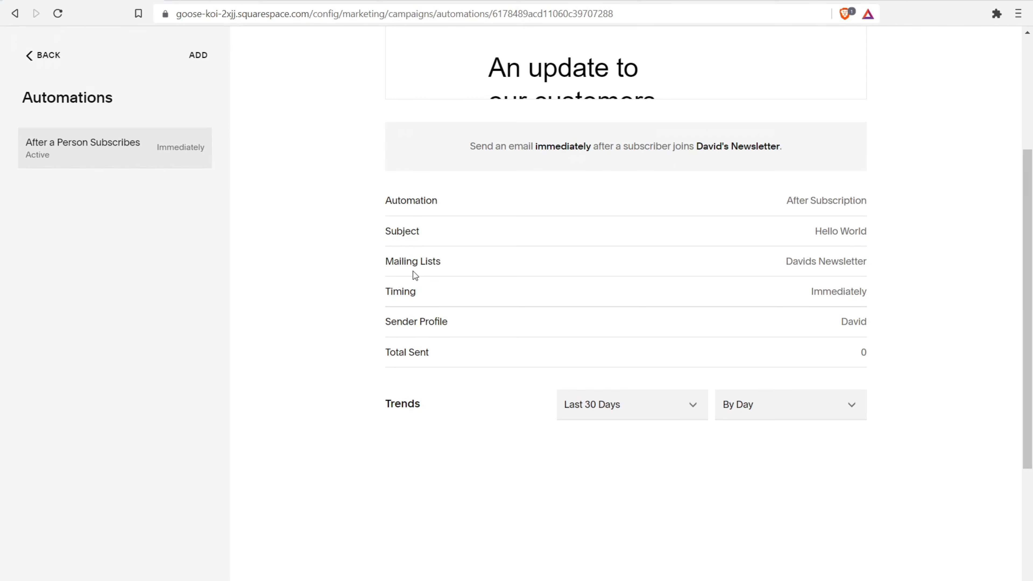
pyautogui.scroll(-5, 498, 419)
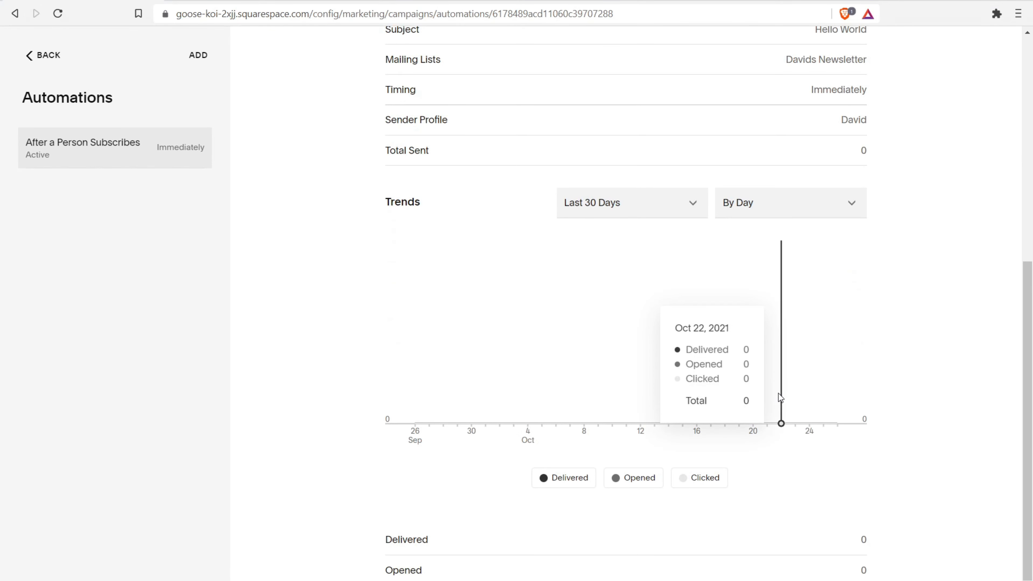
pyautogui.moveTo(1031, 463); pyautogui.dragTo(1032, 239)
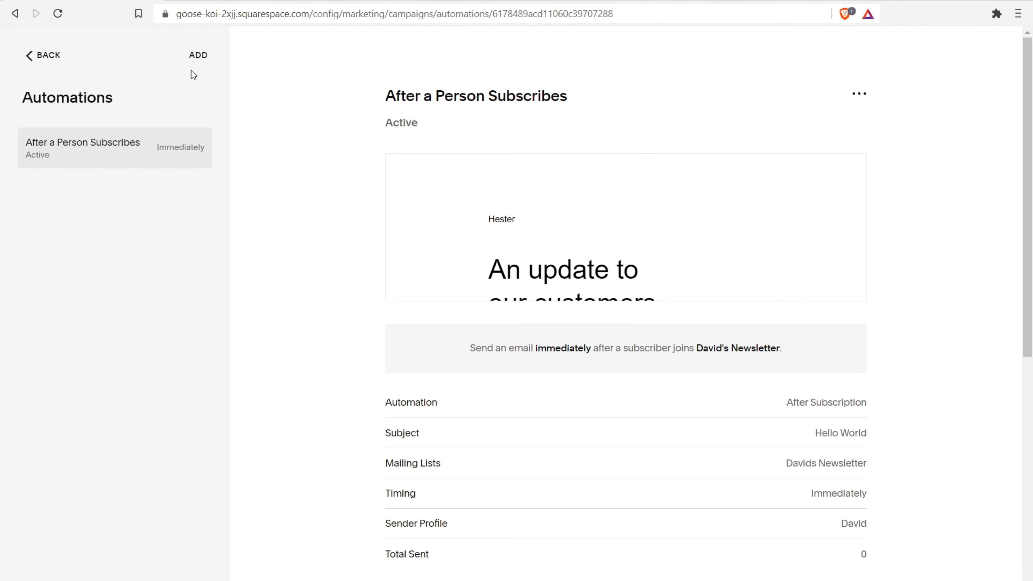
# Step: Add another automation with the Check In with Subscribers trigger, using its suggested template
pyautogui.click(200, 56)
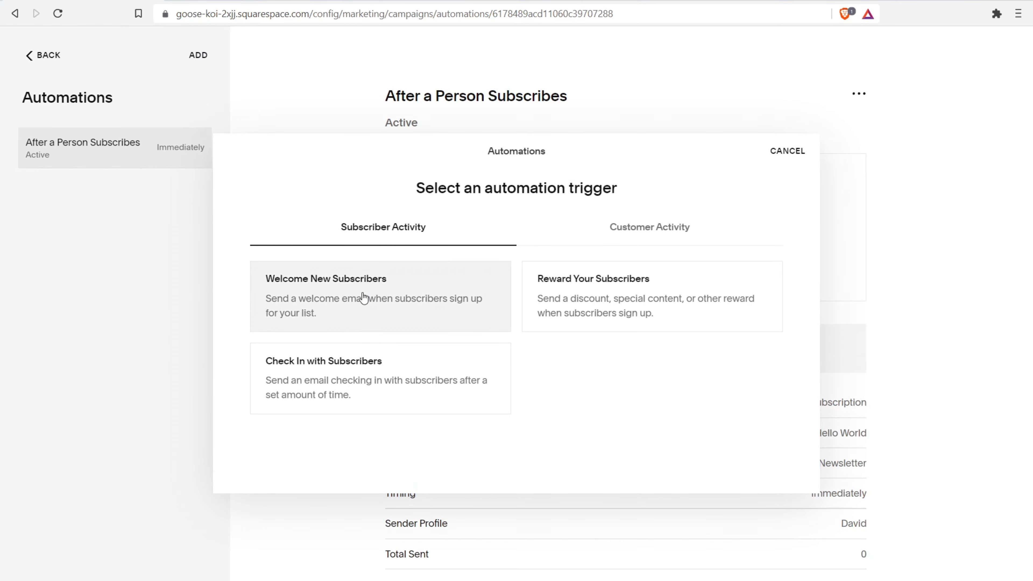
pyautogui.click(370, 363)
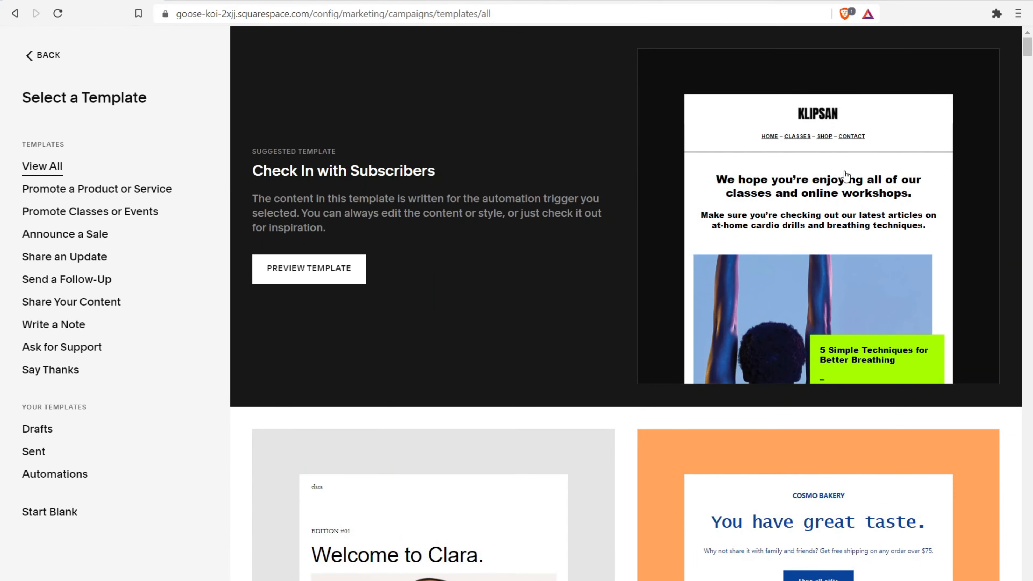
pyautogui.click(317, 280)
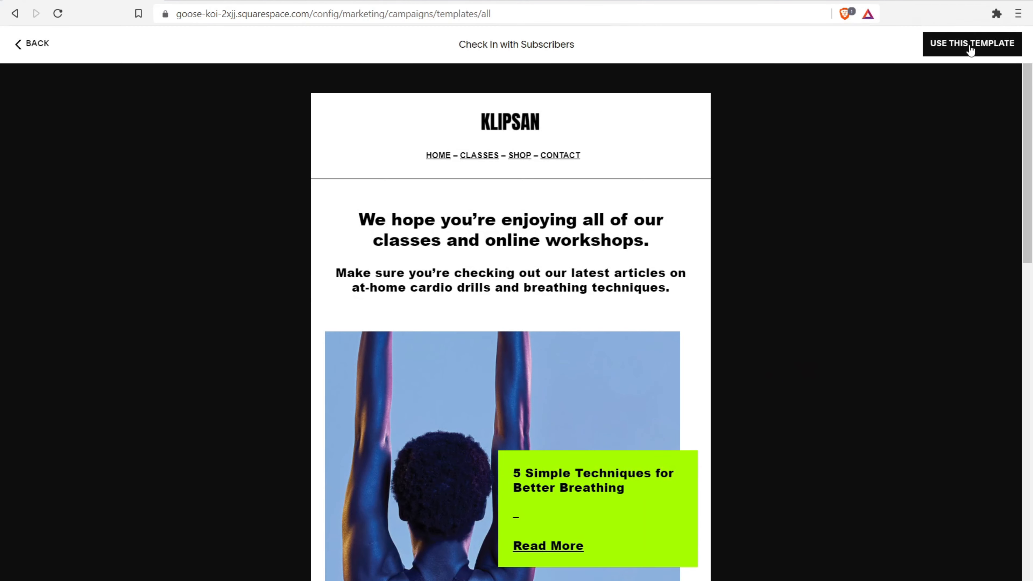
pyautogui.click(970, 45)
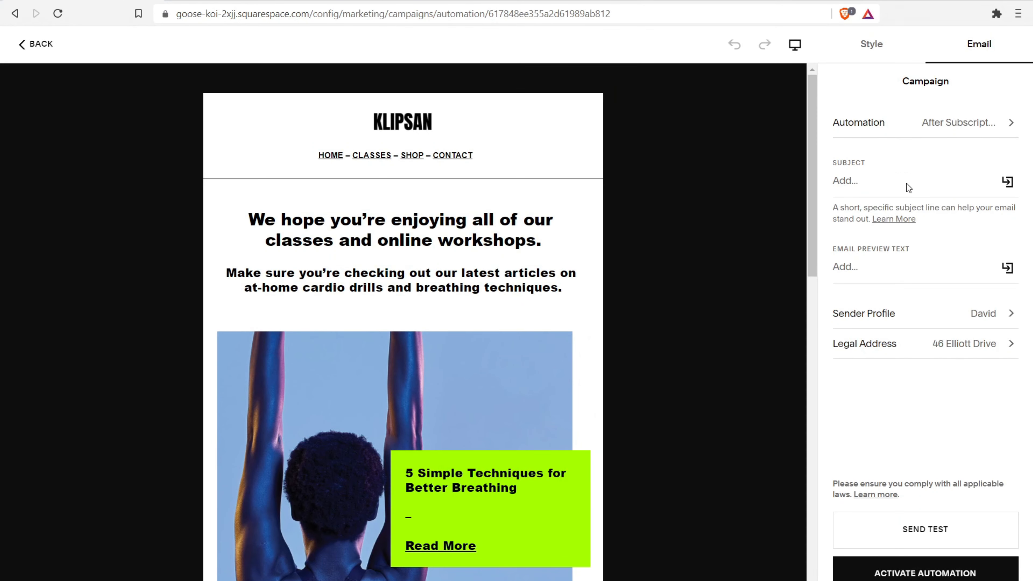
# Step: Set both the subject and the email preview text of the check-in email to "Hello"
pyautogui.click(930, 189)
pyautogui.write('Hello')
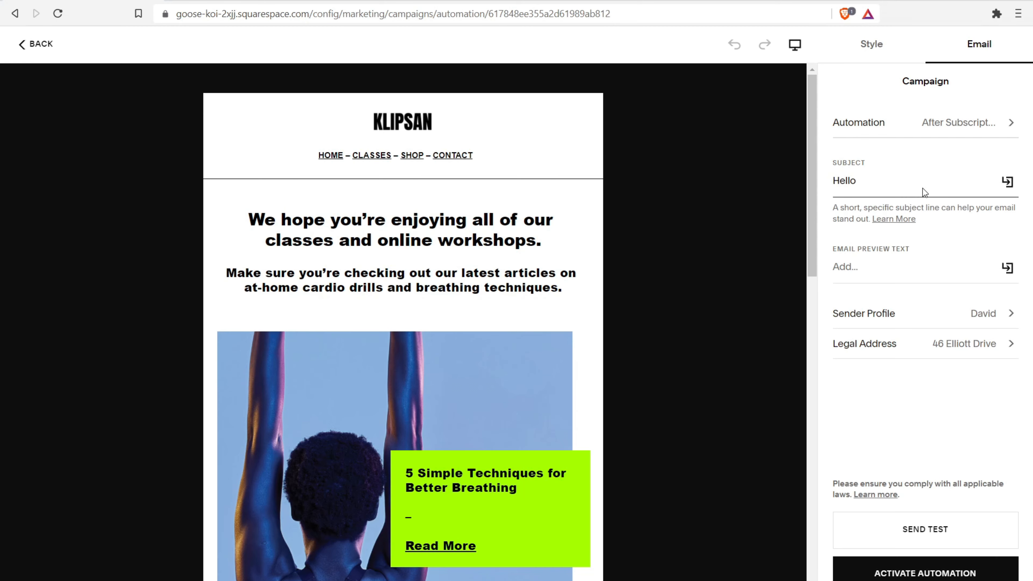
pyautogui.click(915, 265)
pyautogui.write('Hello')
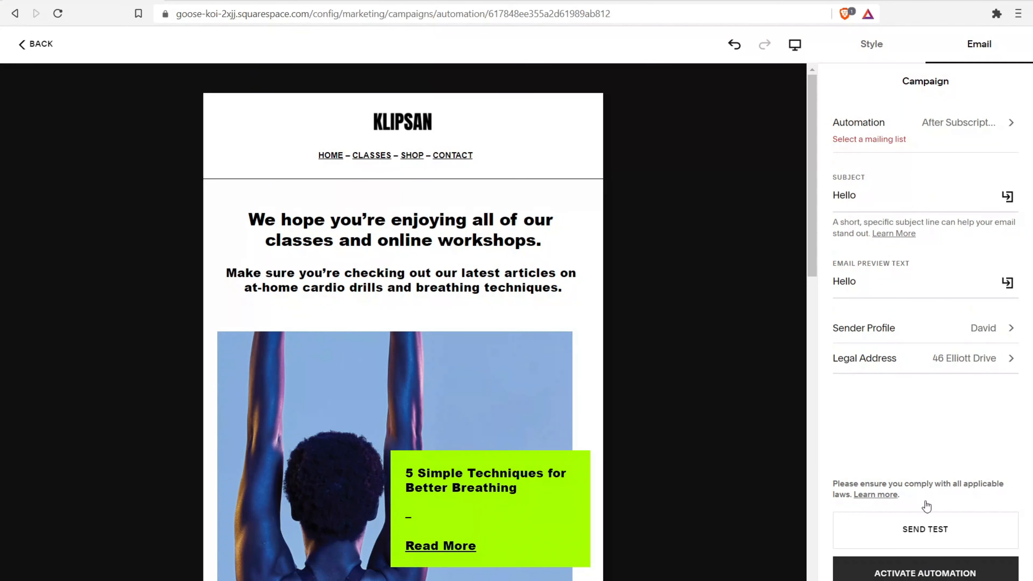
# Step: Assign the newsletter mailing list to the check-in automation and activate it
pyautogui.click(923, 124)
pyautogui.click(917, 226)
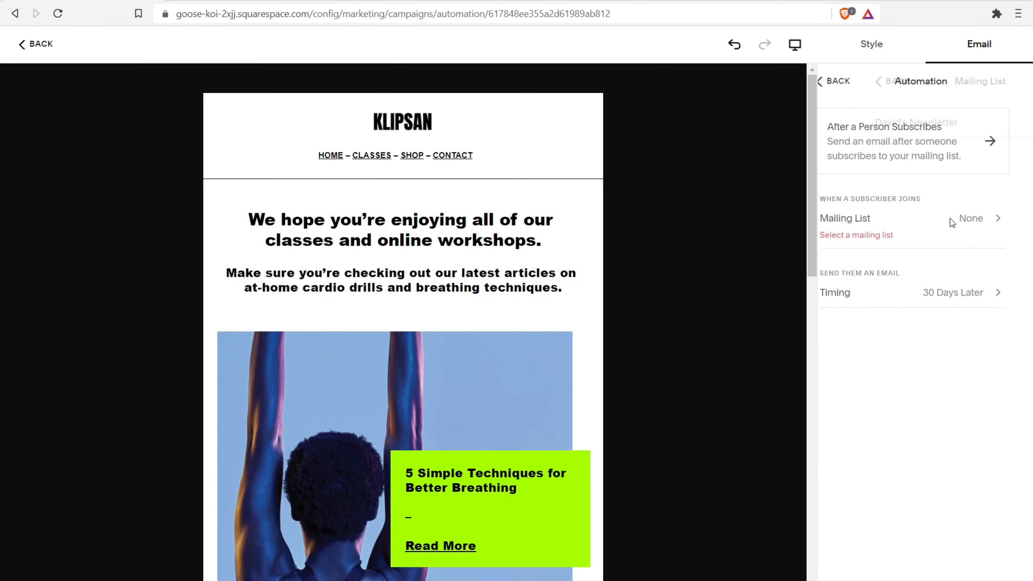
pyautogui.click(901, 123)
pyautogui.click(850, 83)
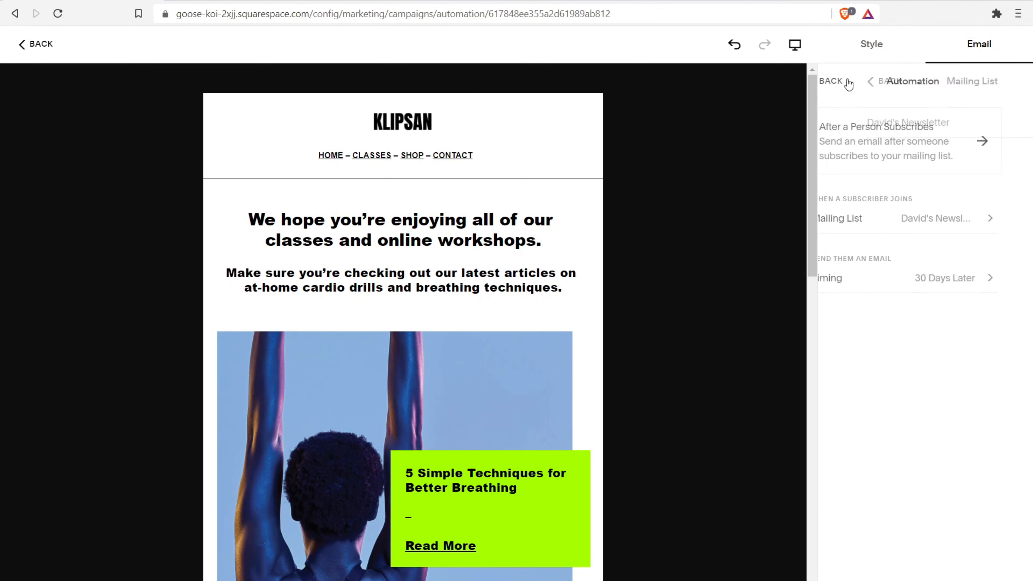
pyautogui.click(859, 96)
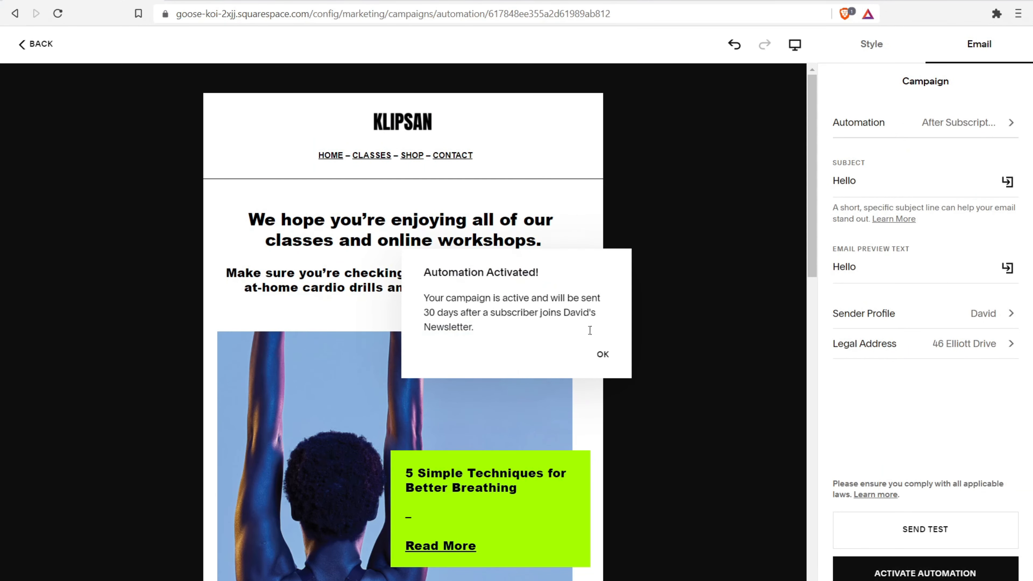
pyautogui.click(603, 354)
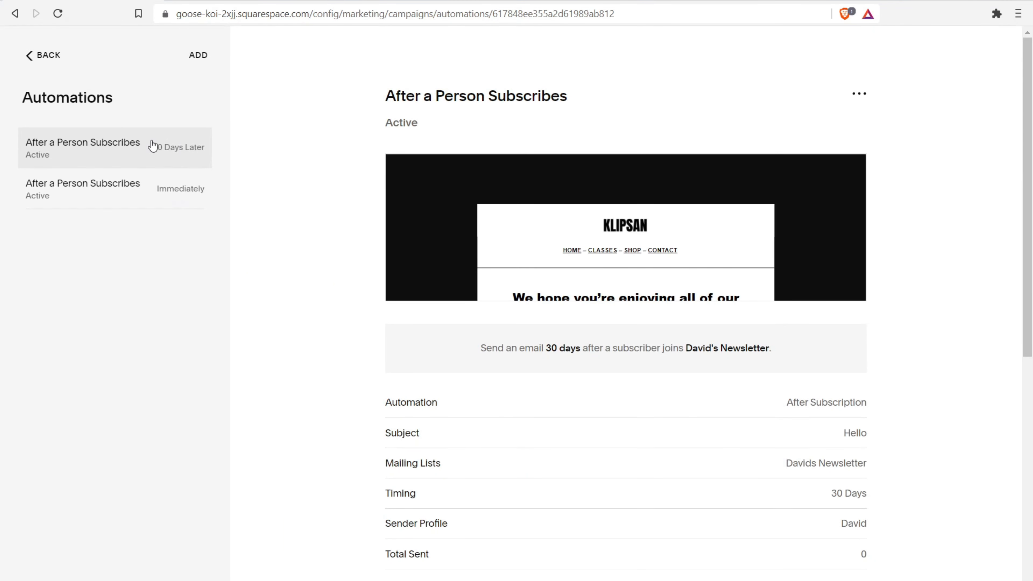
pyautogui.scroll(-10, 473, 329)
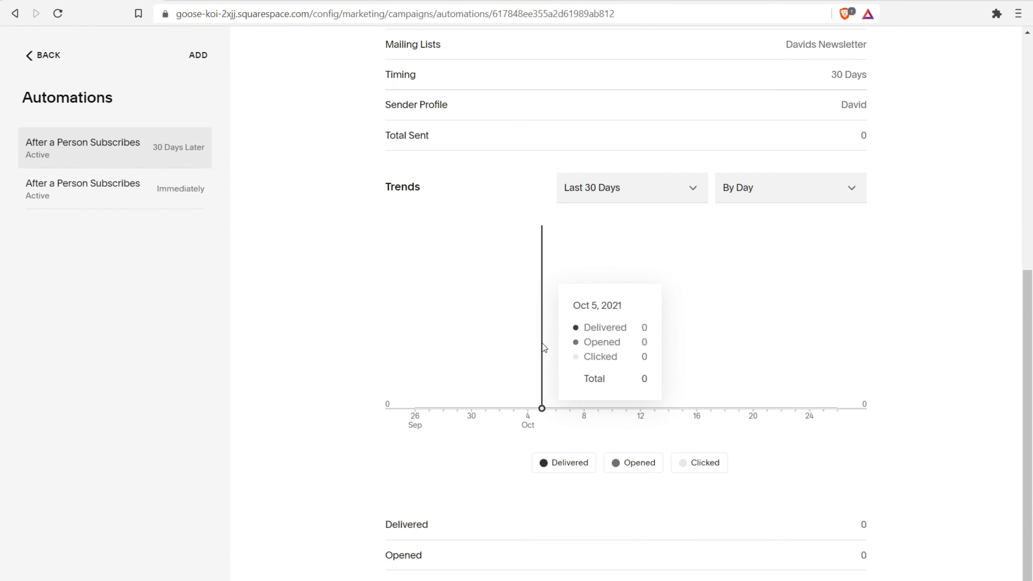
# Step: Open the campaign of the 30 Days Later automation for editing, accepting that it is paused meanwhile
pyautogui.scroll(8, 542, 343)
pyautogui.scroll(2, 616, 436)
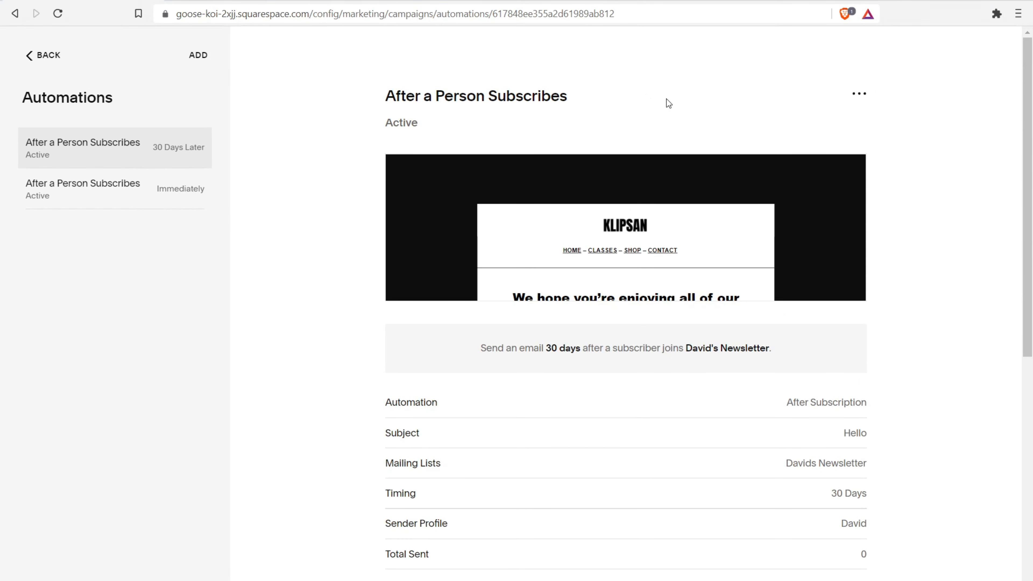
pyautogui.click(854, 97)
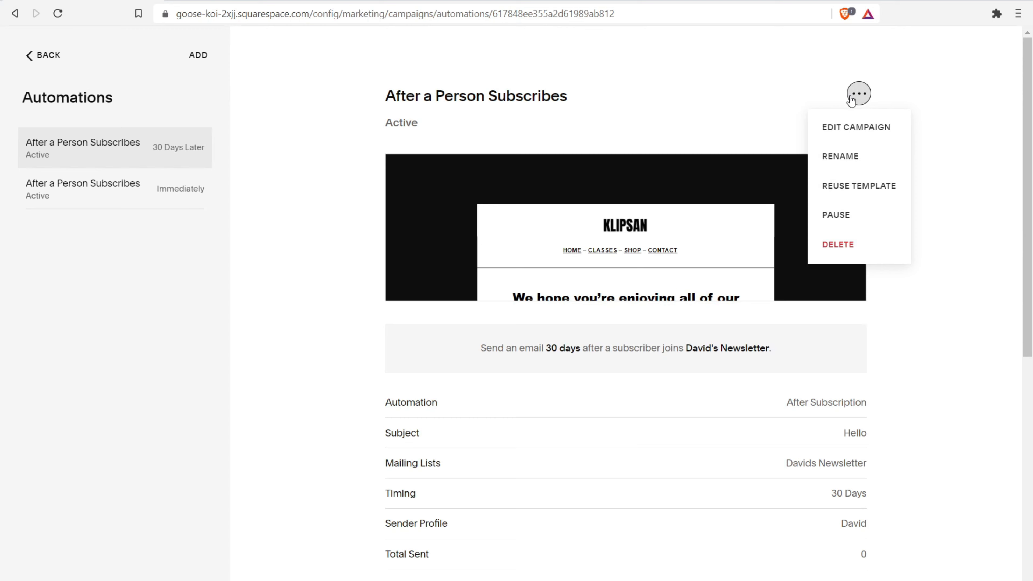
pyautogui.click(860, 129)
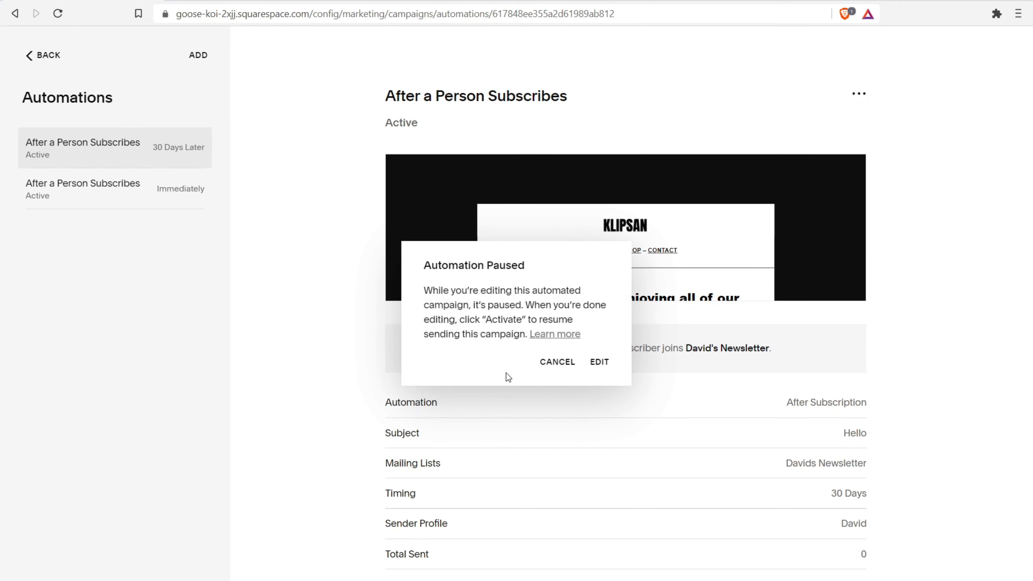
pyautogui.click(600, 363)
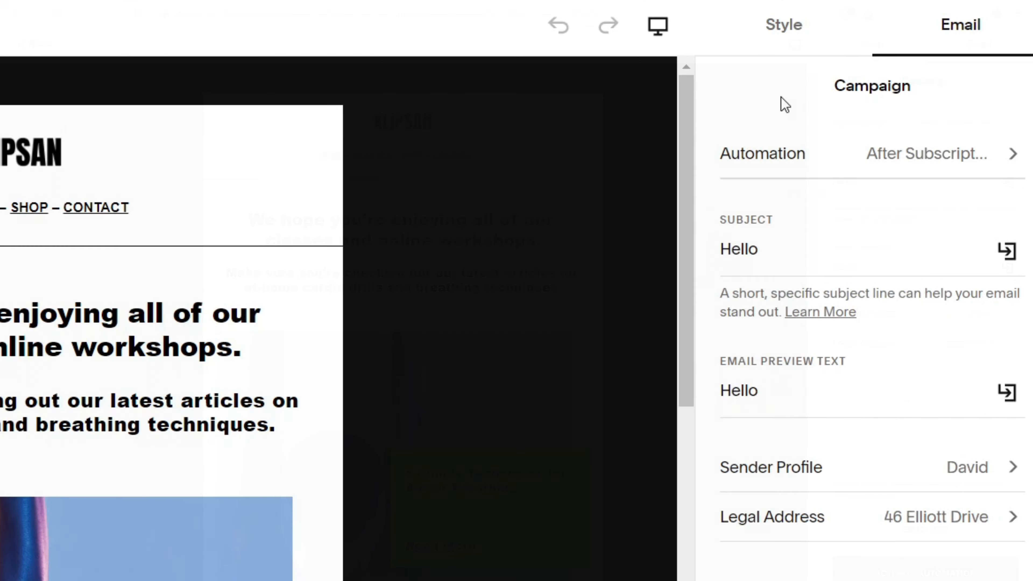
# Step: Change the automation's timing to a custom delay of 3 days after a subscriber joins
pyautogui.click(940, 166)
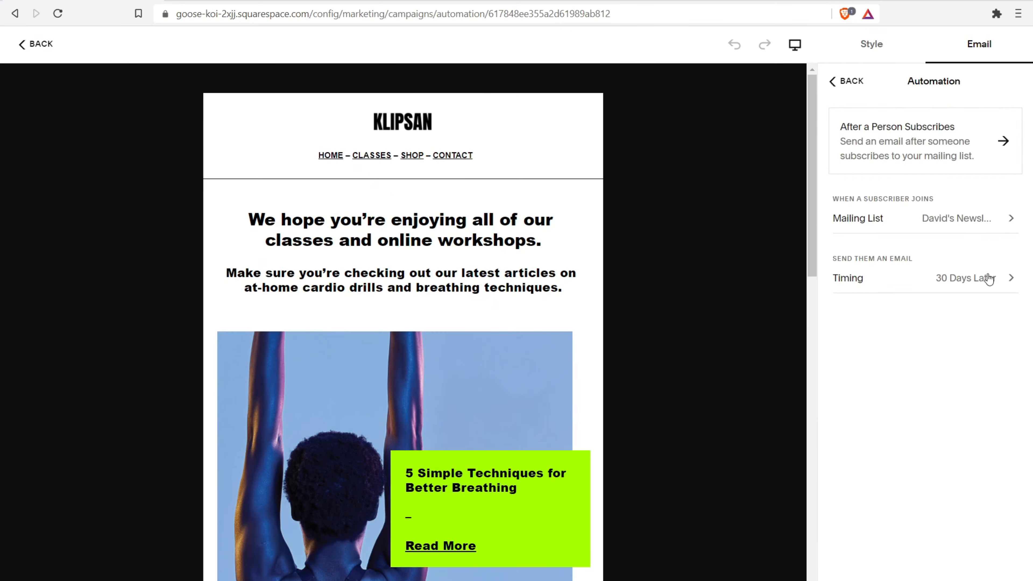
pyautogui.click(975, 410)
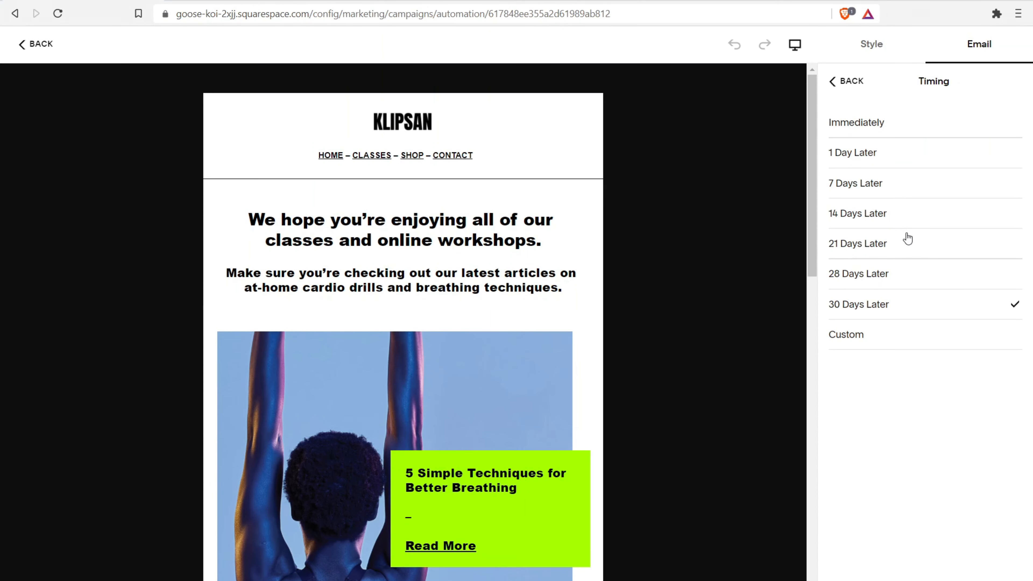
pyautogui.click(902, 337)
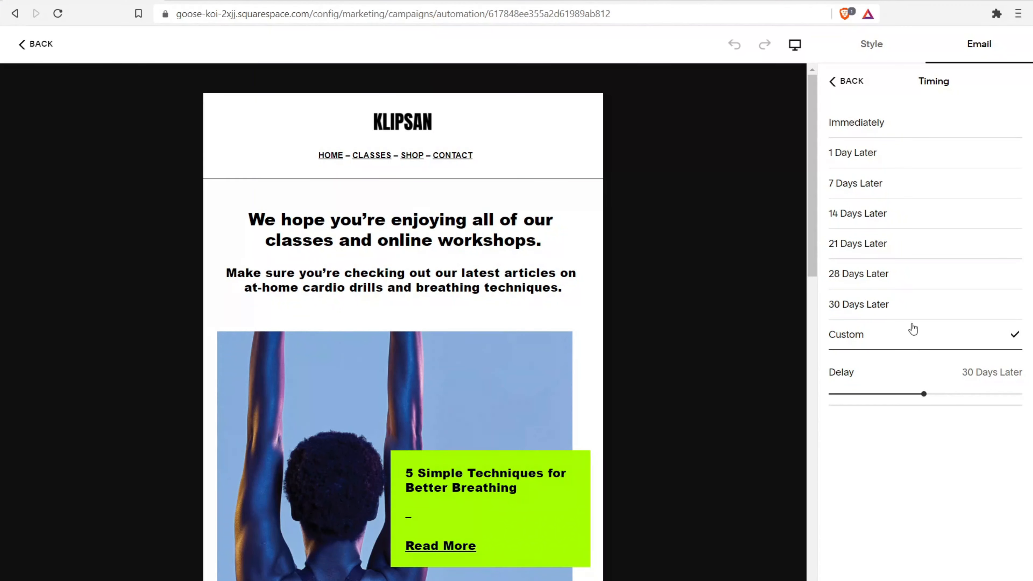
pyautogui.moveTo(923, 394); pyautogui.dragTo(839, 392)
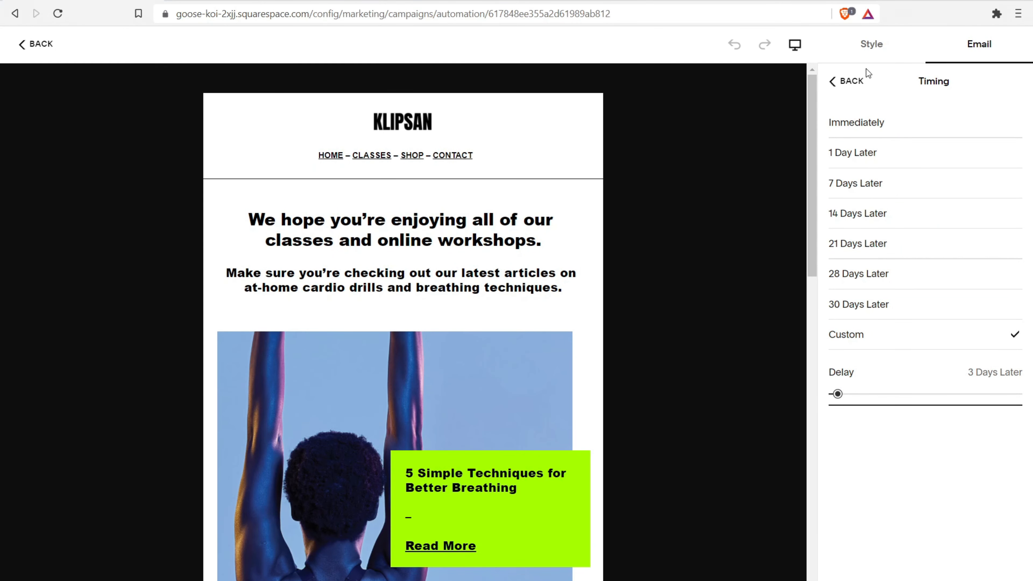
# Step: Return to the campaign settings and reactivate the edited automation
pyautogui.click(852, 82)
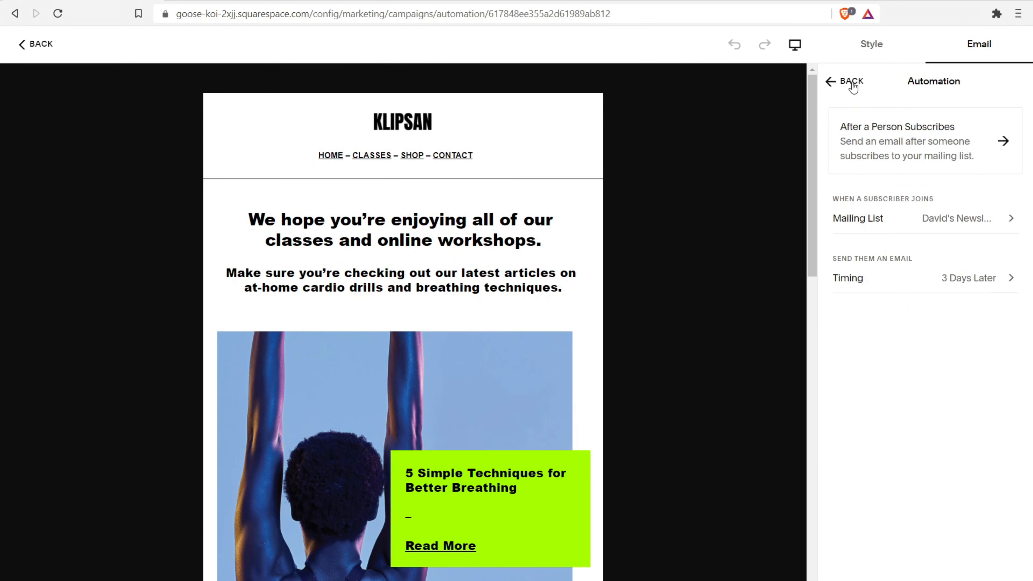
pyautogui.click(852, 81)
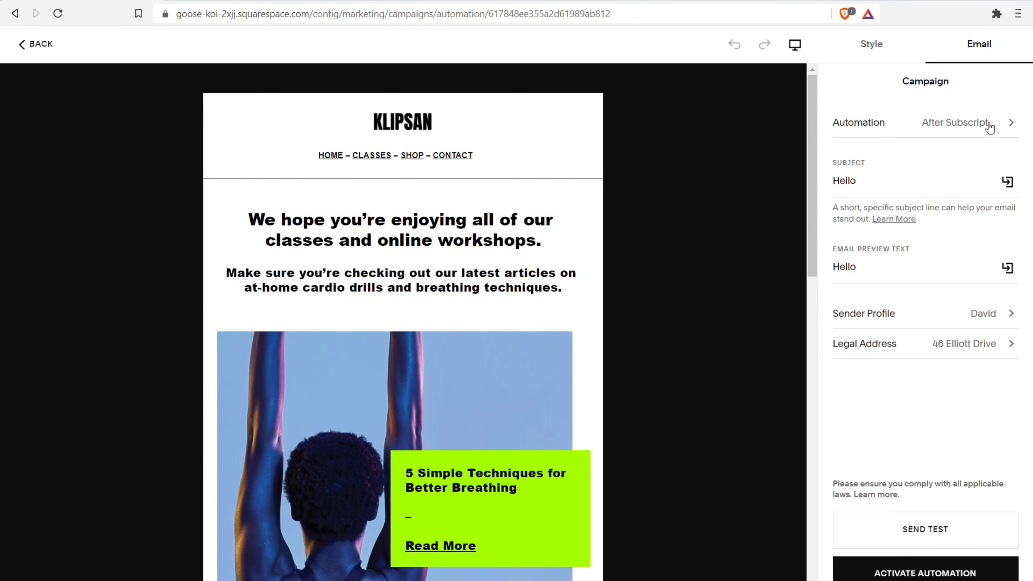
pyautogui.click(925, 572)
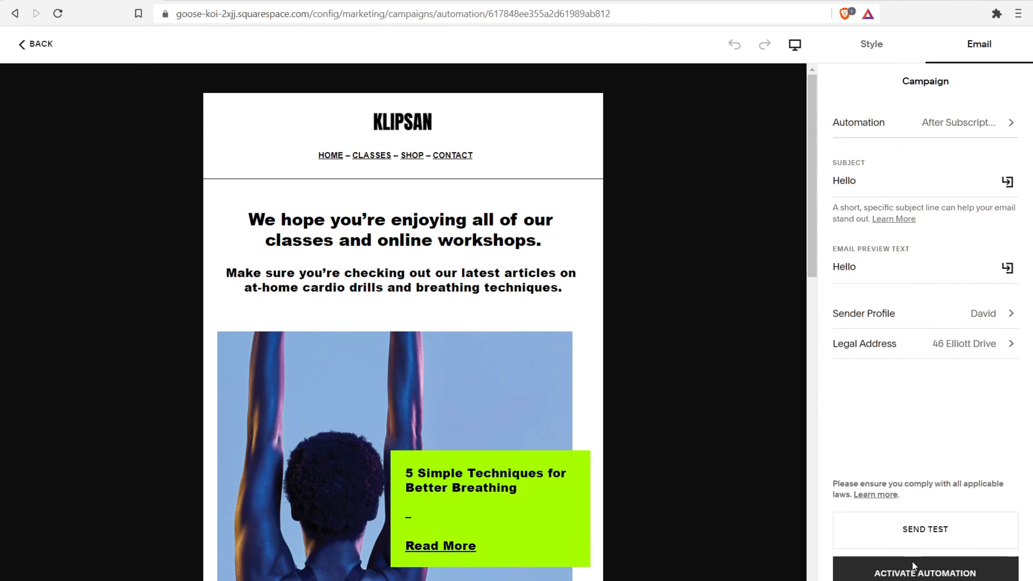
pyautogui.click(604, 359)
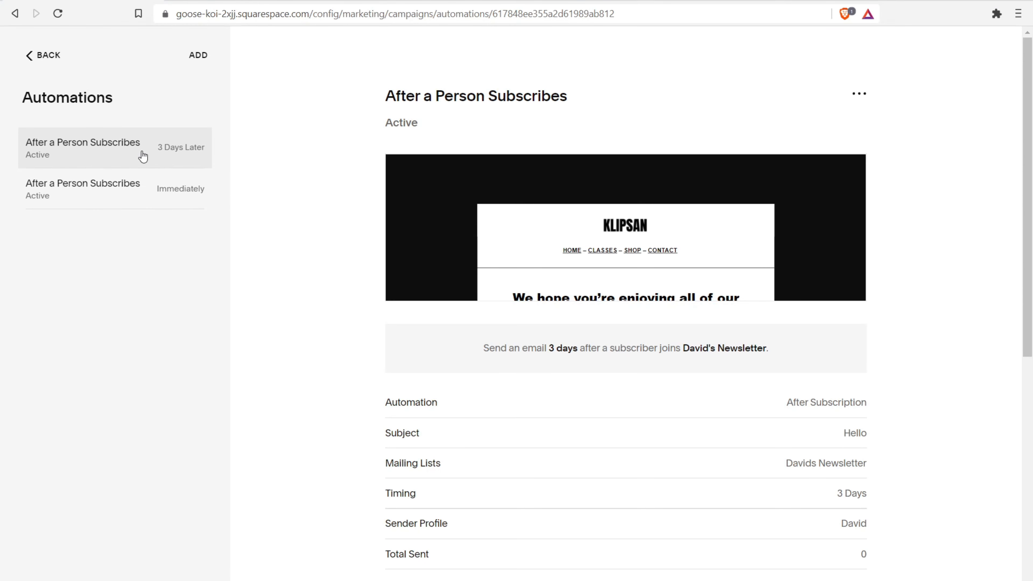
# Step: Look over the available automation triggers without adding one, plus the 3 Days Later automation's details and available actions
pyautogui.click(196, 56)
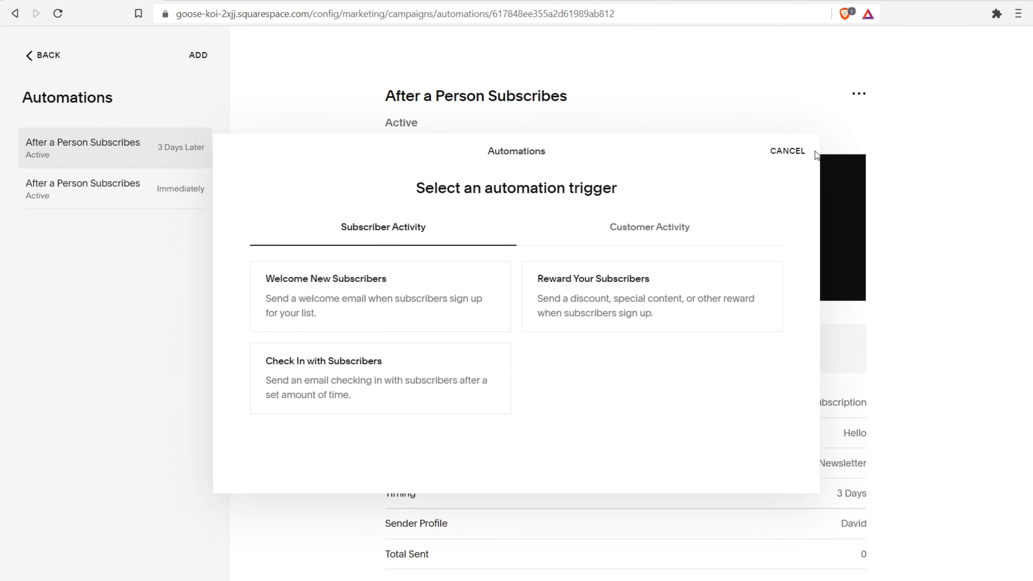
pyautogui.click(787, 151)
pyautogui.scroll(-5, 733, 365)
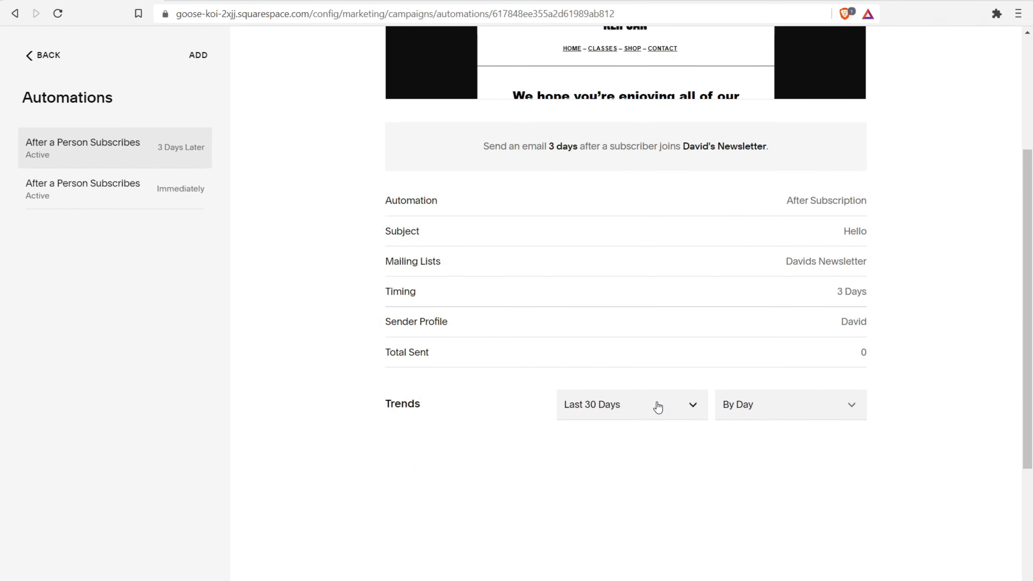
pyautogui.scroll(5, 951, 73)
pyautogui.click(869, 95)
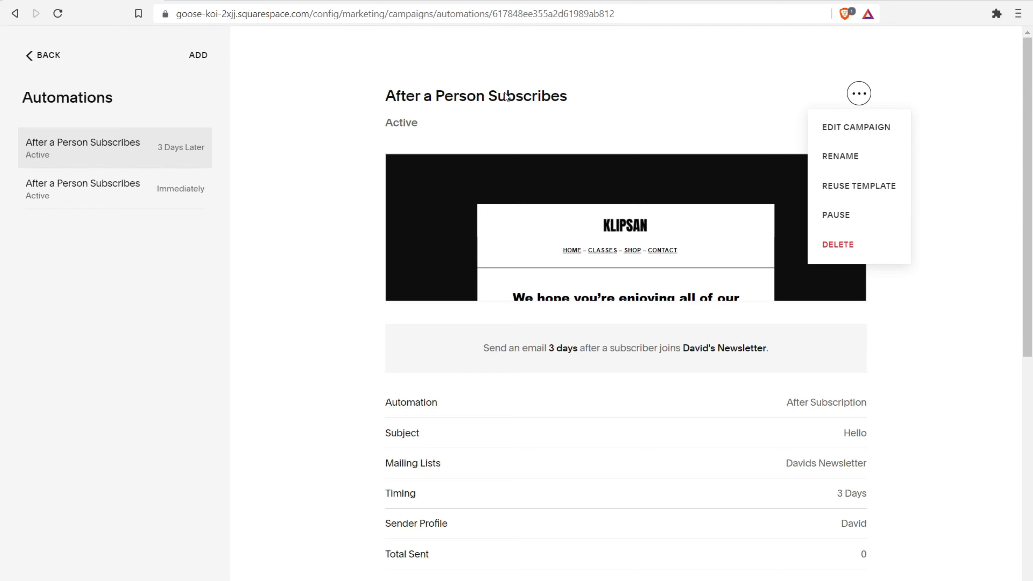
pyautogui.click(328, 255)
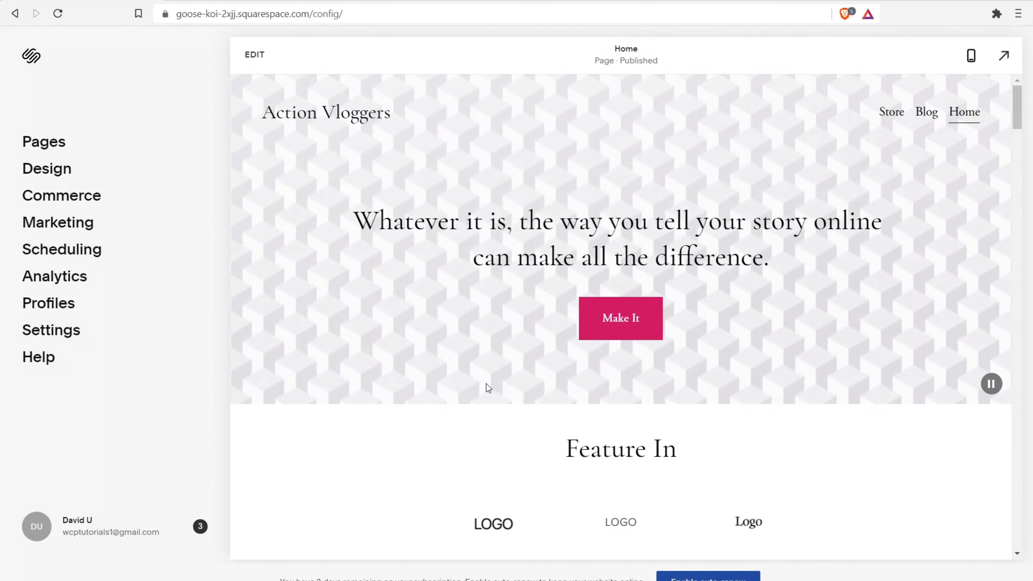
# Step: Edit the Home page and add a Newsletter section with the centered "Subscribe to our newsletter." layout below the stone steps image
pyautogui.click(244, 57)
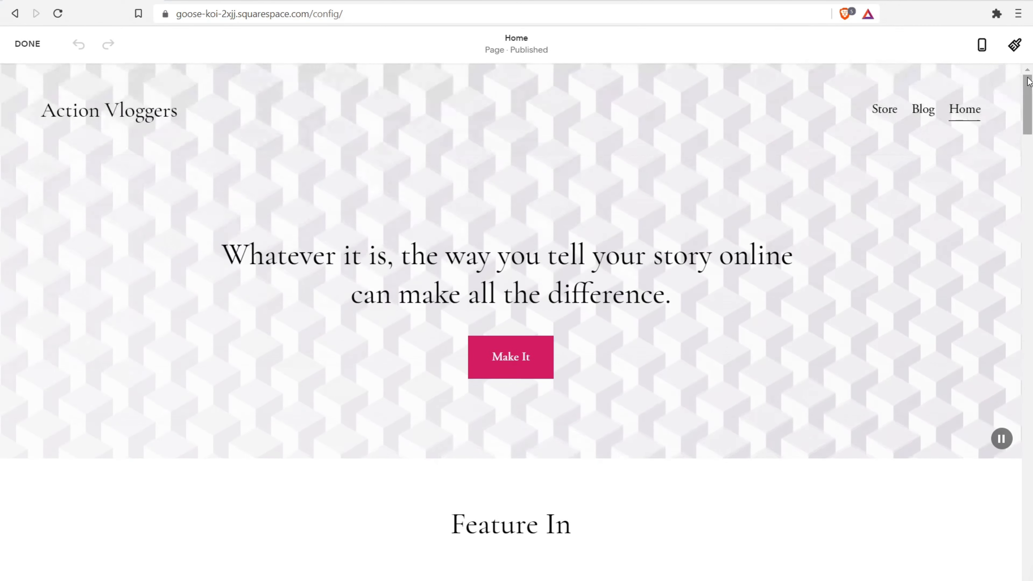
pyautogui.scroll(-4, 1029, 100)
pyautogui.scroll(-10, 1030, 99)
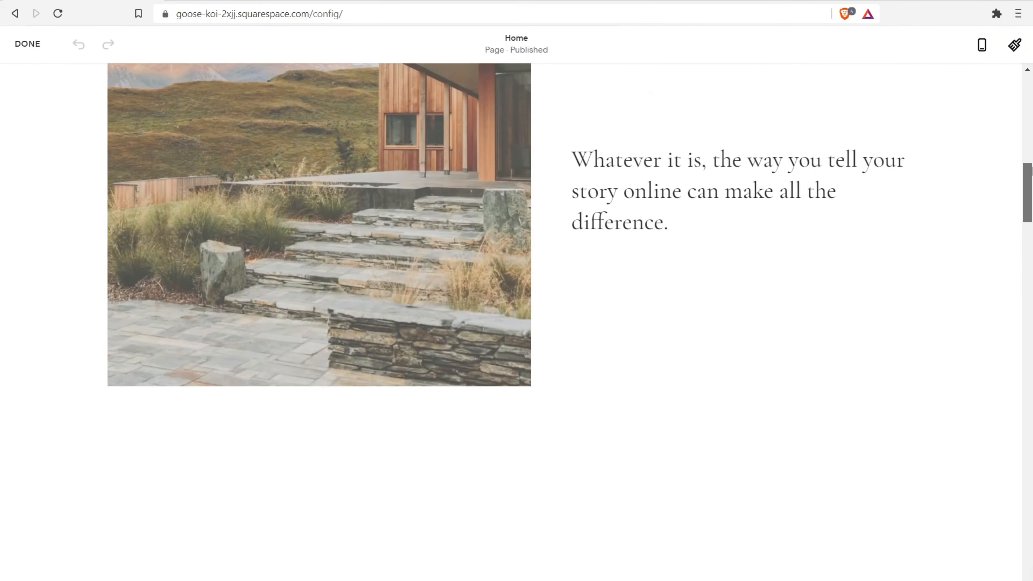
pyautogui.scroll(-3, 494, 341)
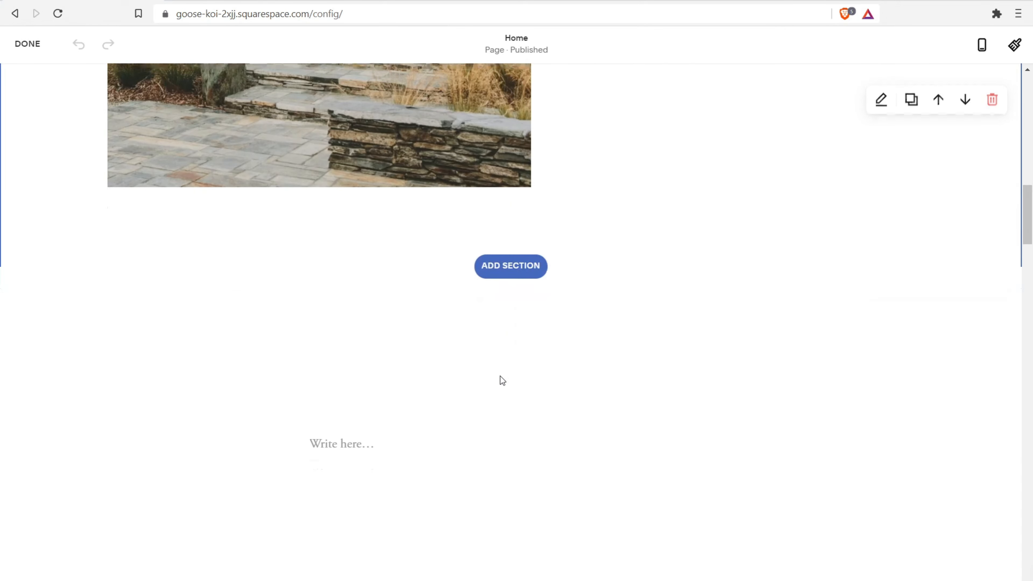
pyautogui.click(524, 247)
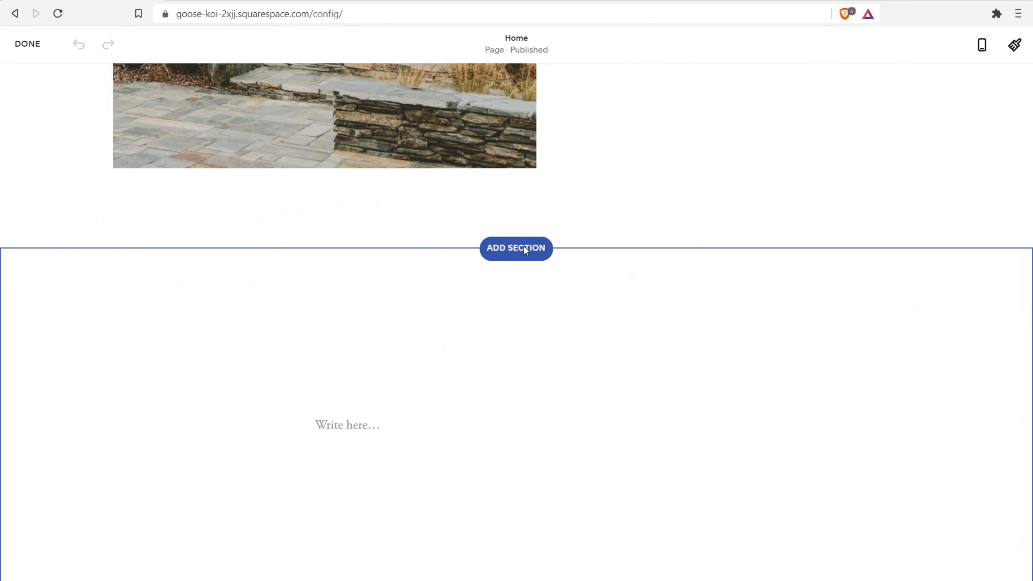
pyautogui.moveTo(257, 264); pyautogui.dragTo(146, 376)
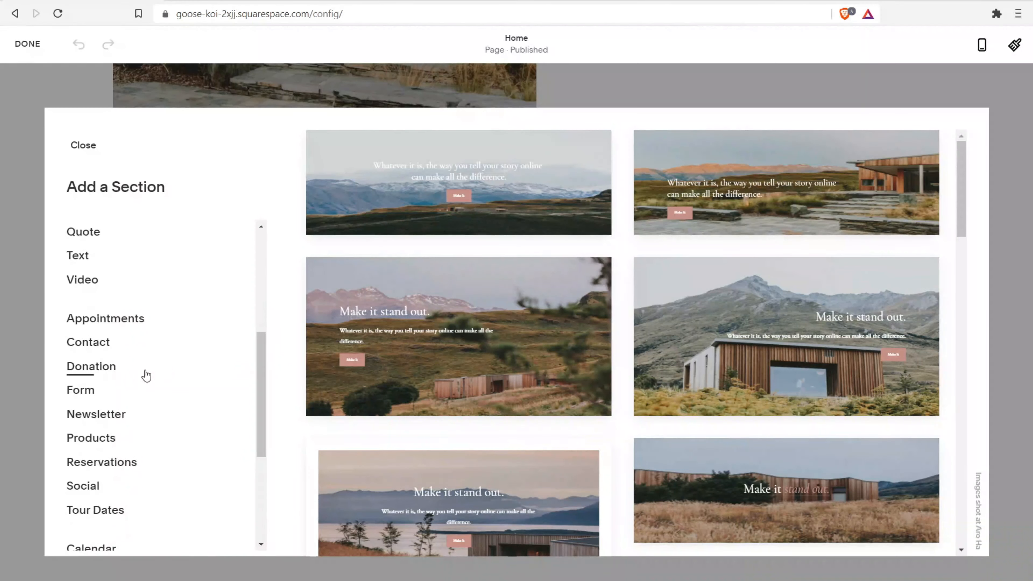
pyautogui.click(94, 415)
pyautogui.scroll(-1, 95, 417)
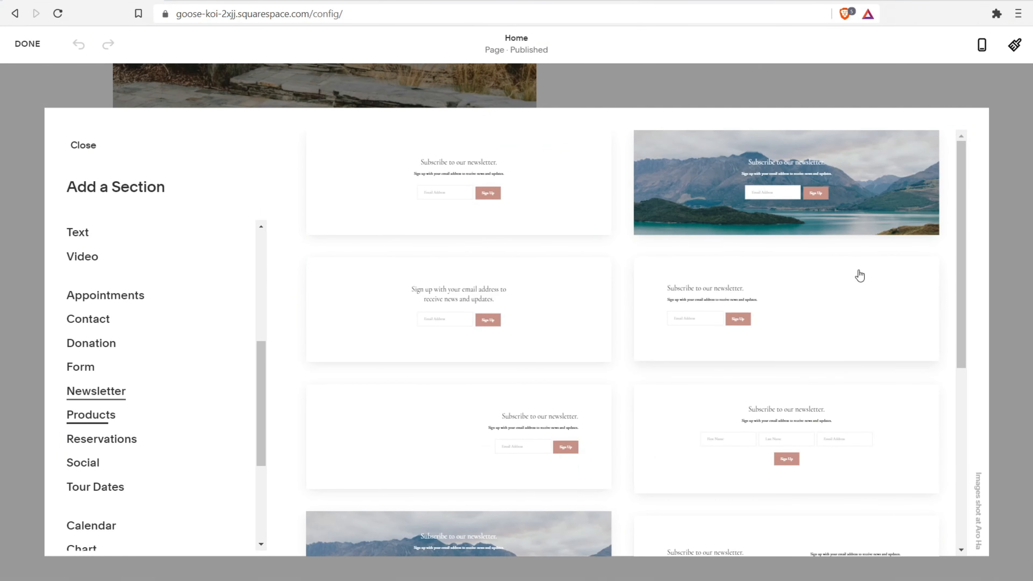
pyautogui.moveTo(959, 155); pyautogui.dragTo(551, 120)
pyautogui.click(541, 181)
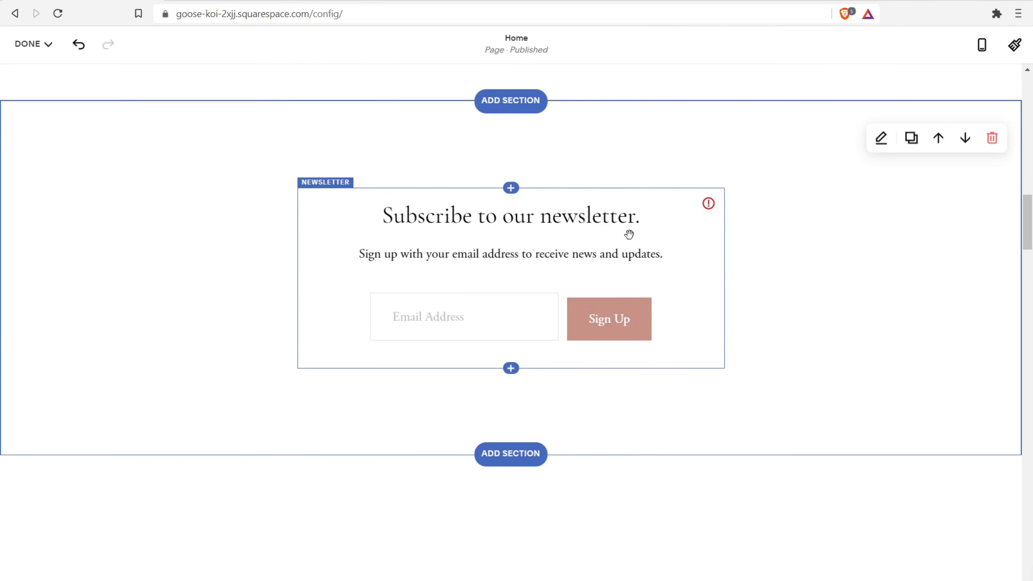
# Step: Edit the newsletter block and extend its form name to "Newsletter Form Homepage"
pyautogui.click(557, 227)
pyautogui.click(380, 164)
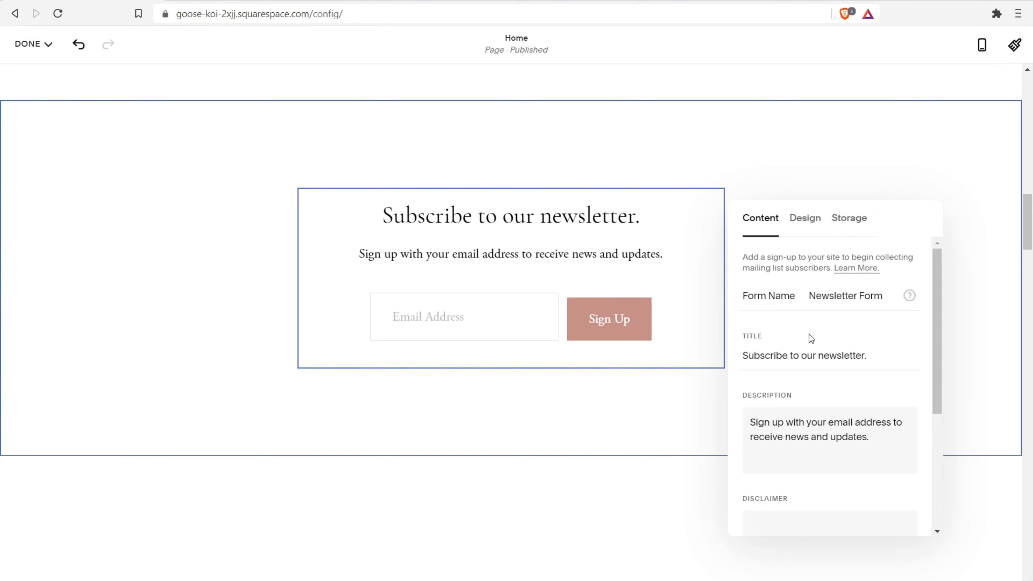
pyautogui.click(884, 298)
pyautogui.write('Homepage')
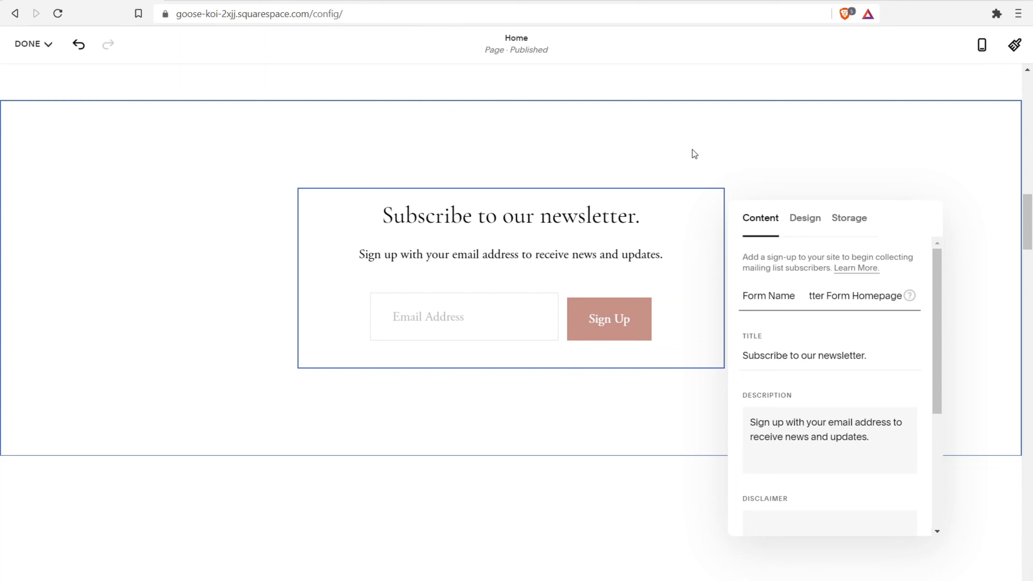
# Step: Connect the newsletter form's storage to Squarespace Email Campaigns with the newsletter mailing list, and close the block editor
pyautogui.scroll(-5, 851, 301)
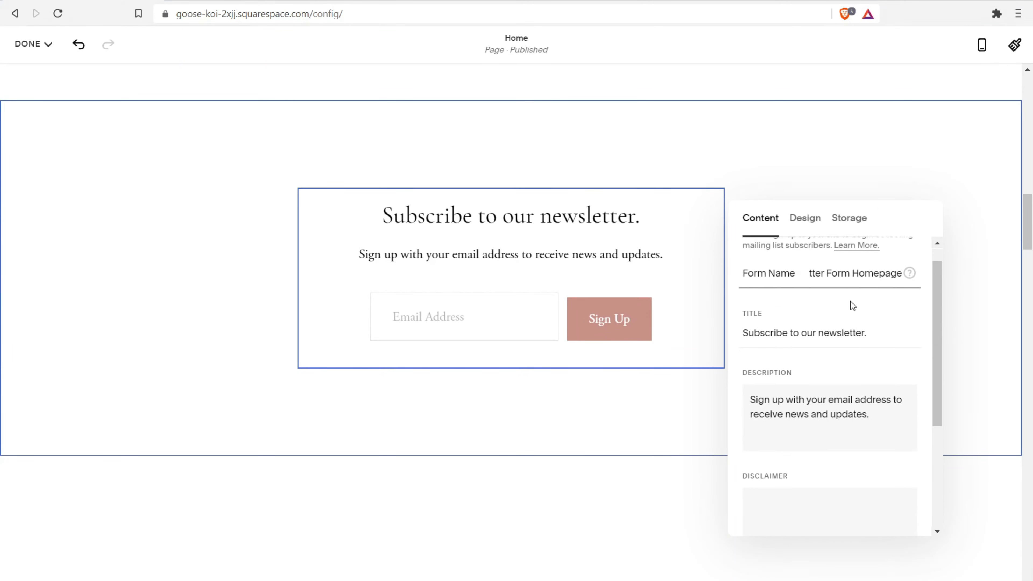
pyautogui.scroll(3, 849, 434)
pyautogui.scroll(-4, 849, 434)
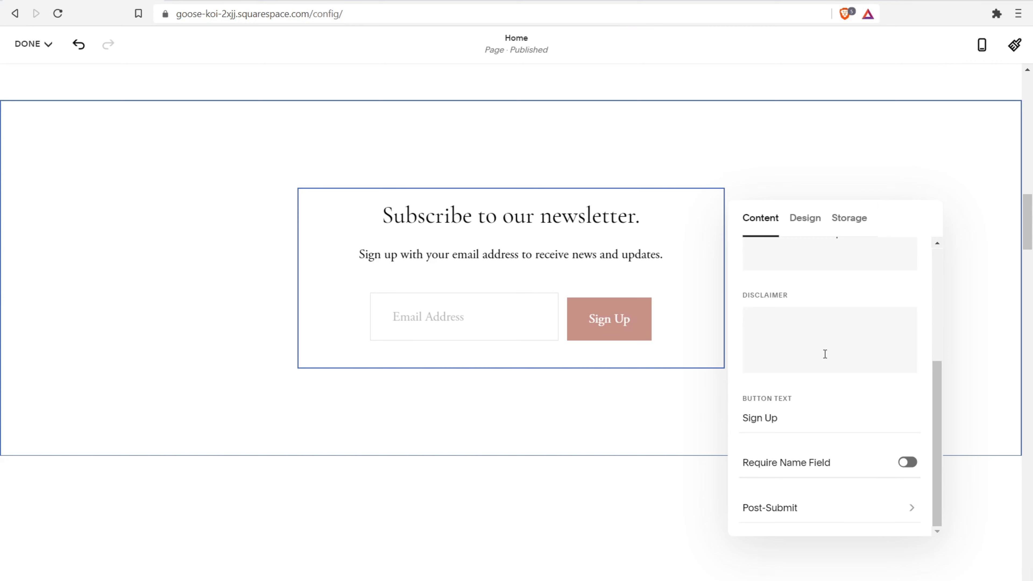
pyautogui.click(859, 224)
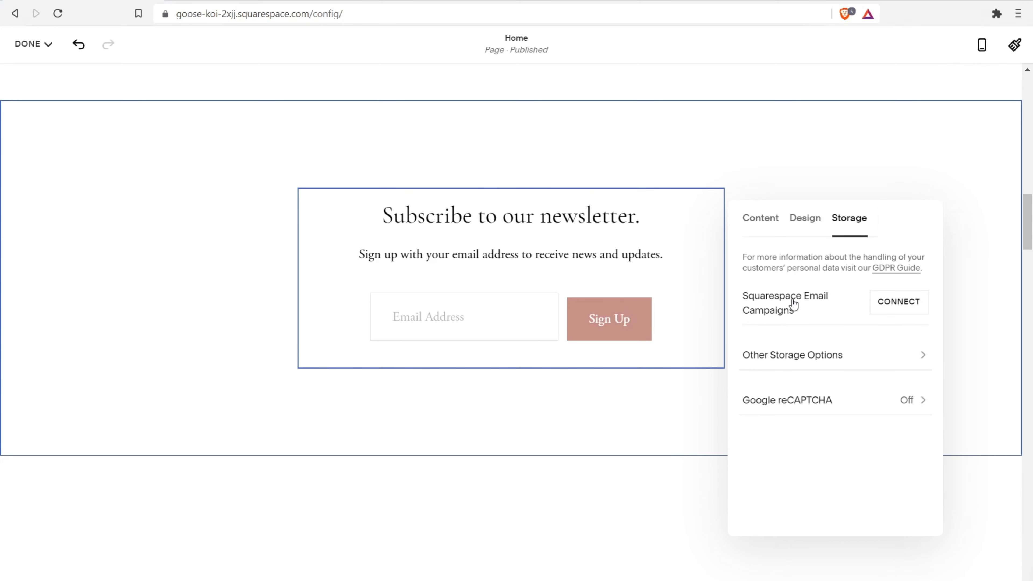
pyautogui.click(898, 301)
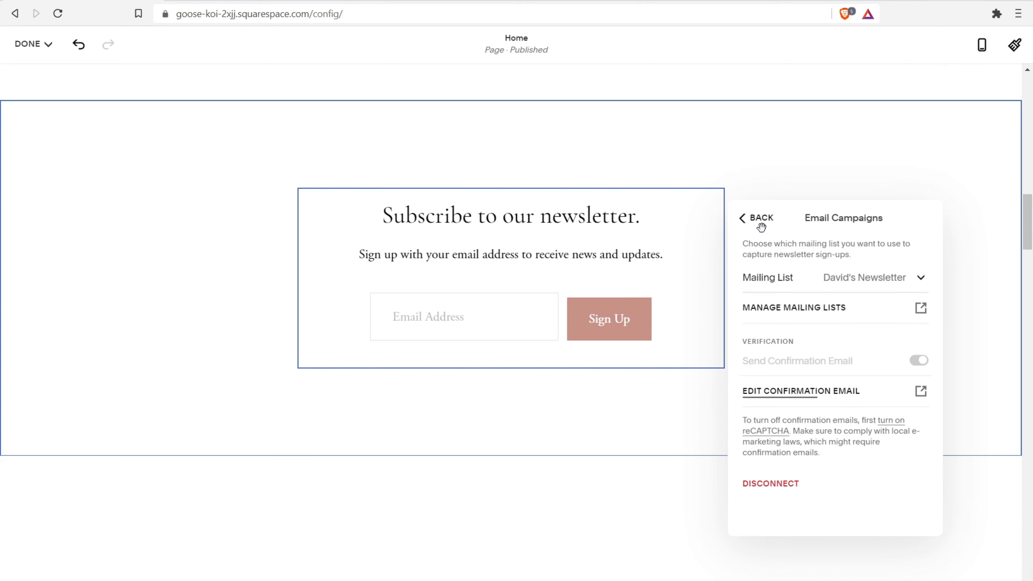
pyautogui.click(764, 219)
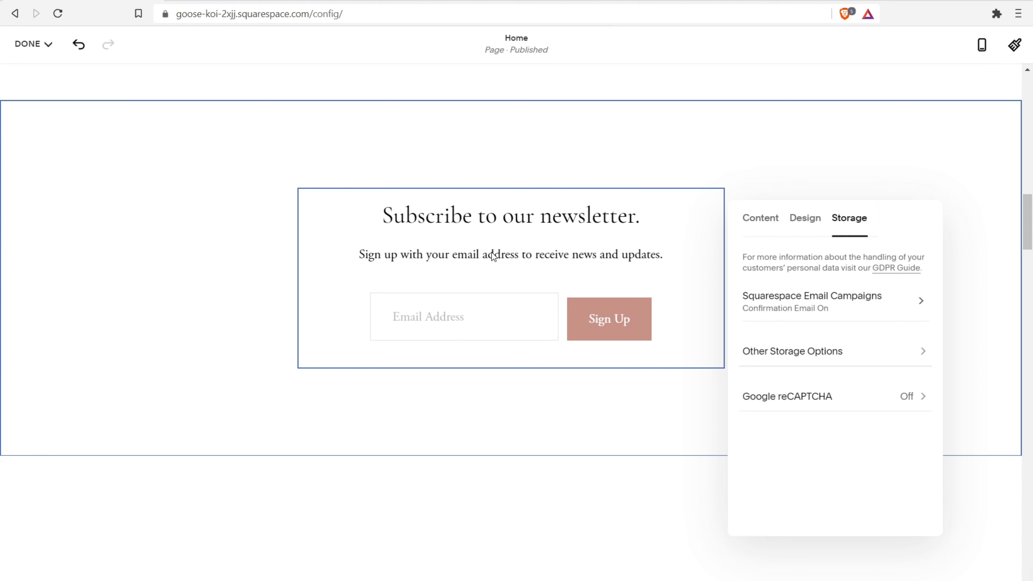
pyautogui.click(760, 220)
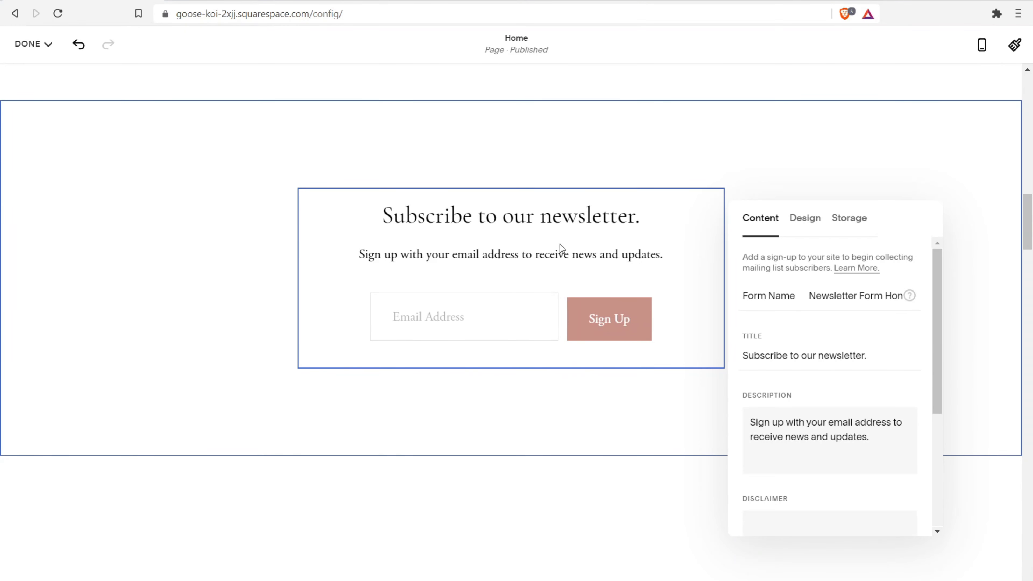
pyautogui.click(221, 241)
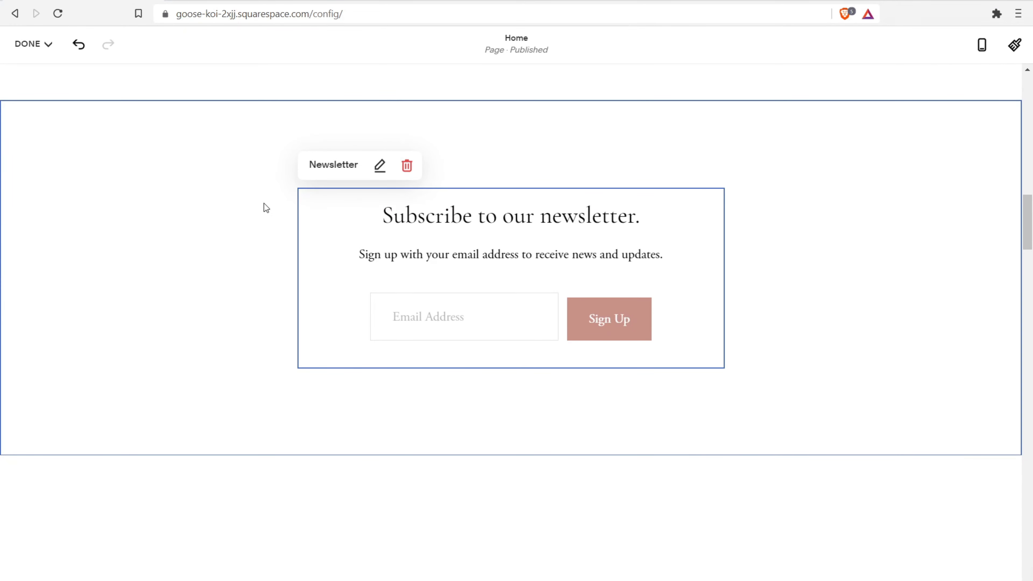
pyautogui.moveTo(1024, 231)
pyautogui.mouseDown()
pyautogui.moveTo(1016, 122)
pyautogui.moveTo(1031, 215)
pyautogui.mouseUp()
pyautogui.scroll(-4, 744, 295)
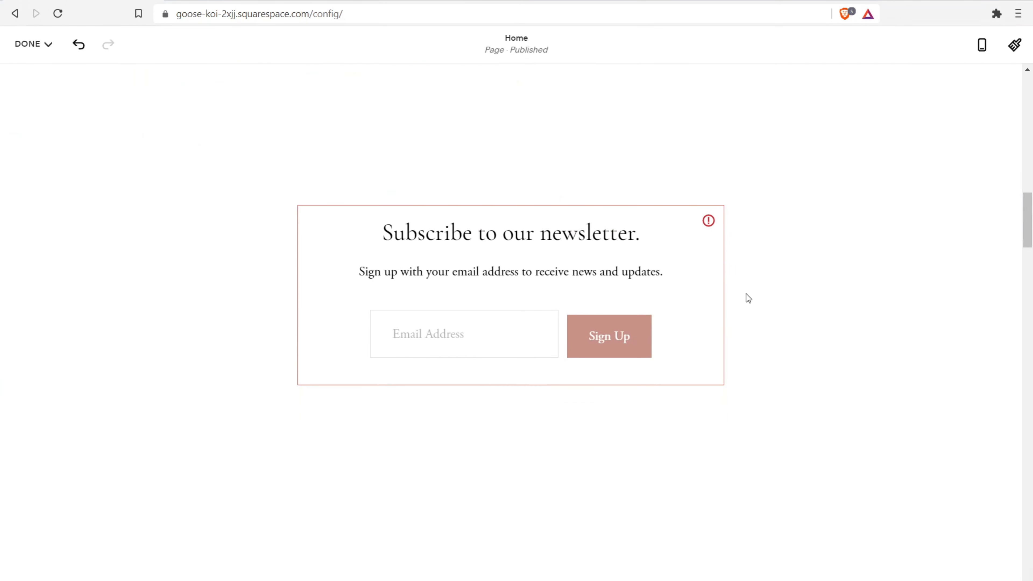
pyautogui.click(483, 273)
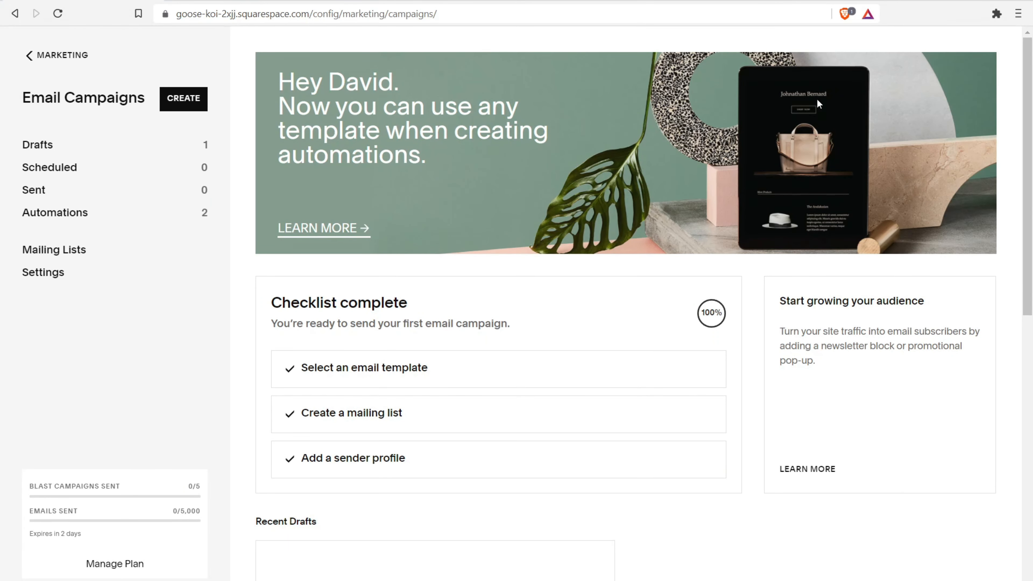
# Step: Open the automations in Email Campaigns, preview the email of the 3 Days Later automation and return to its details
pyautogui.moveTo(1030, 104); pyautogui.dragTo(1018, 127)
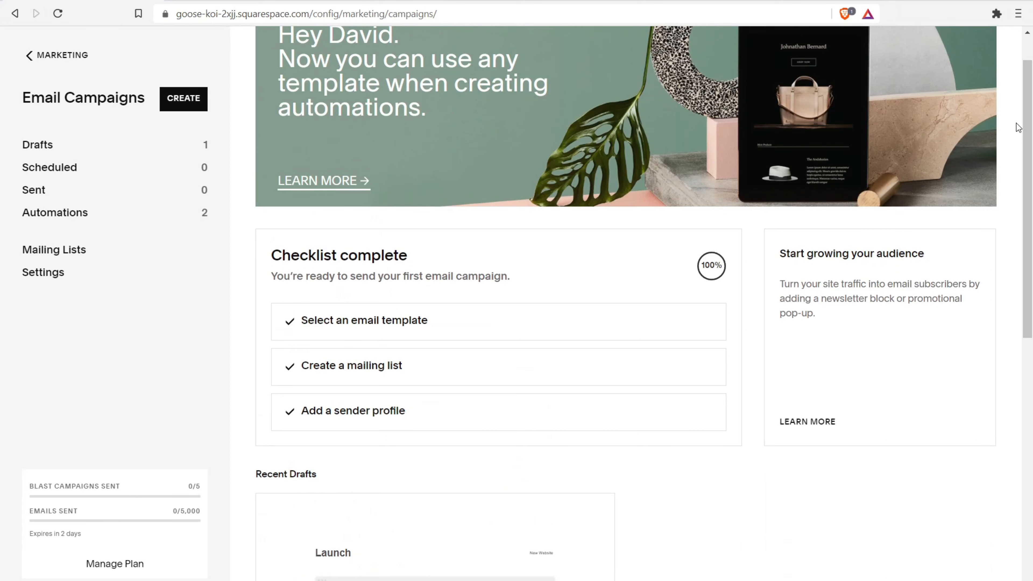
pyautogui.click(61, 214)
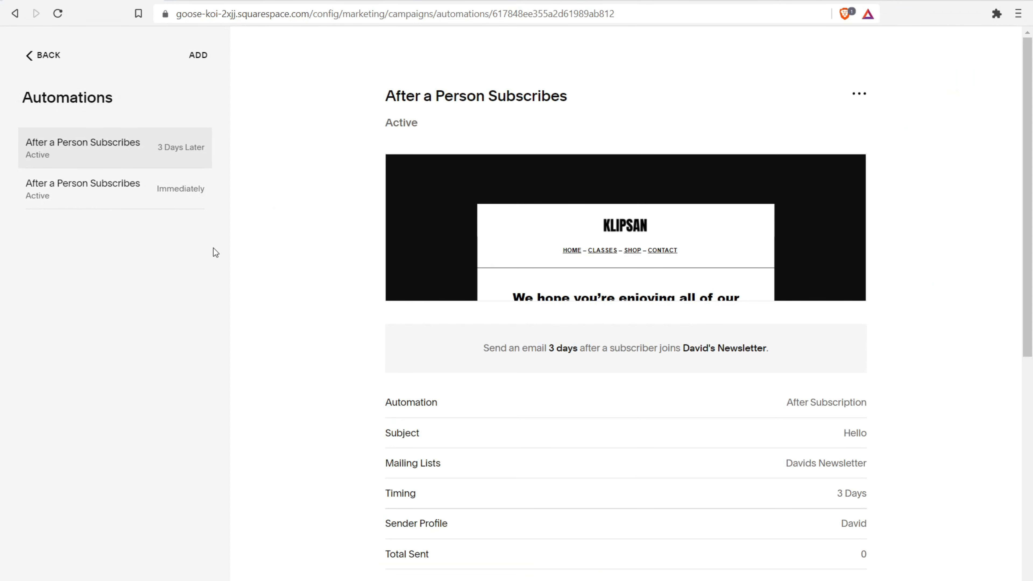
pyautogui.moveTo(554, 223)
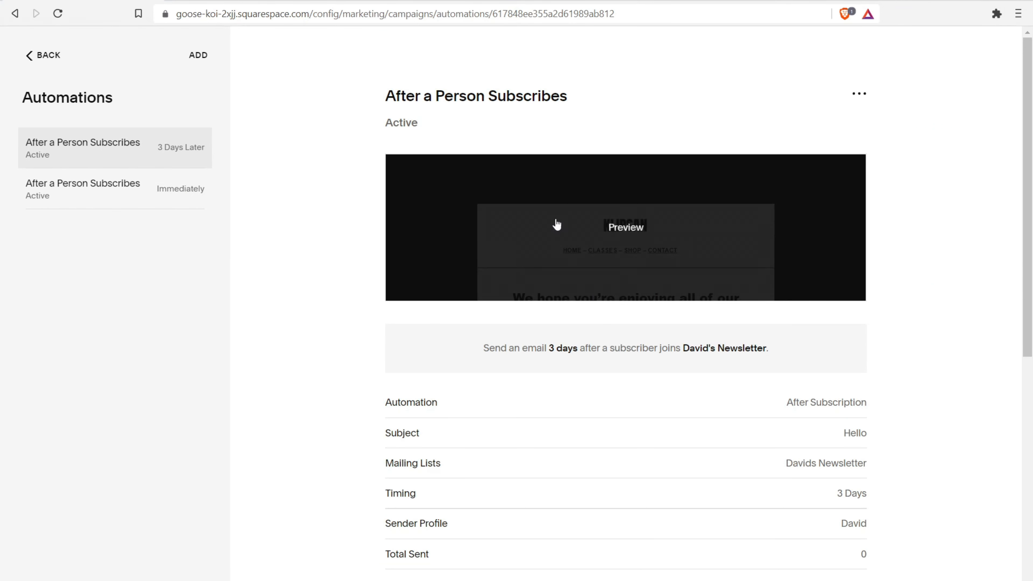
pyautogui.click(538, 180)
pyautogui.scroll(-5, 534, 194)
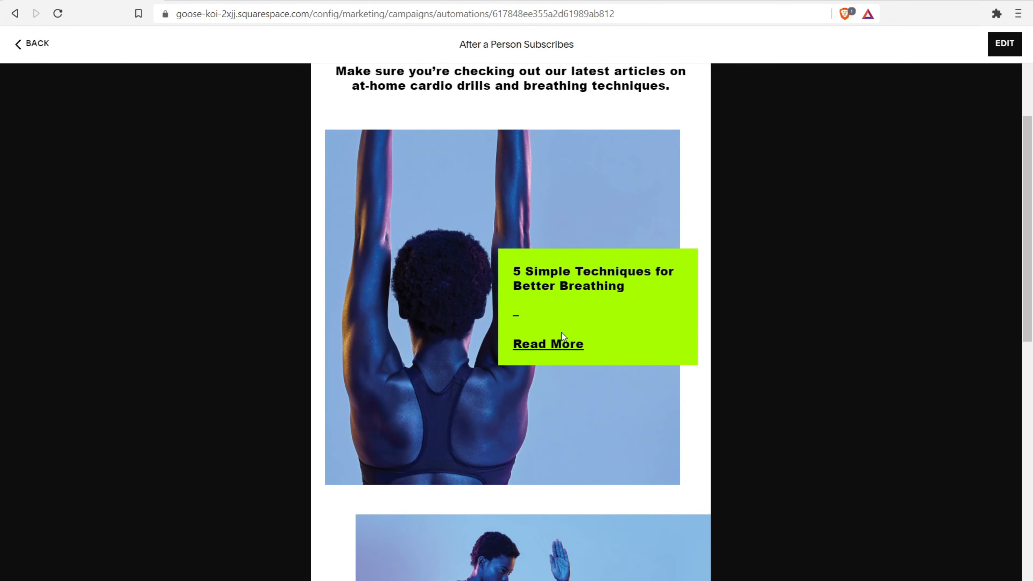
pyautogui.click(32, 43)
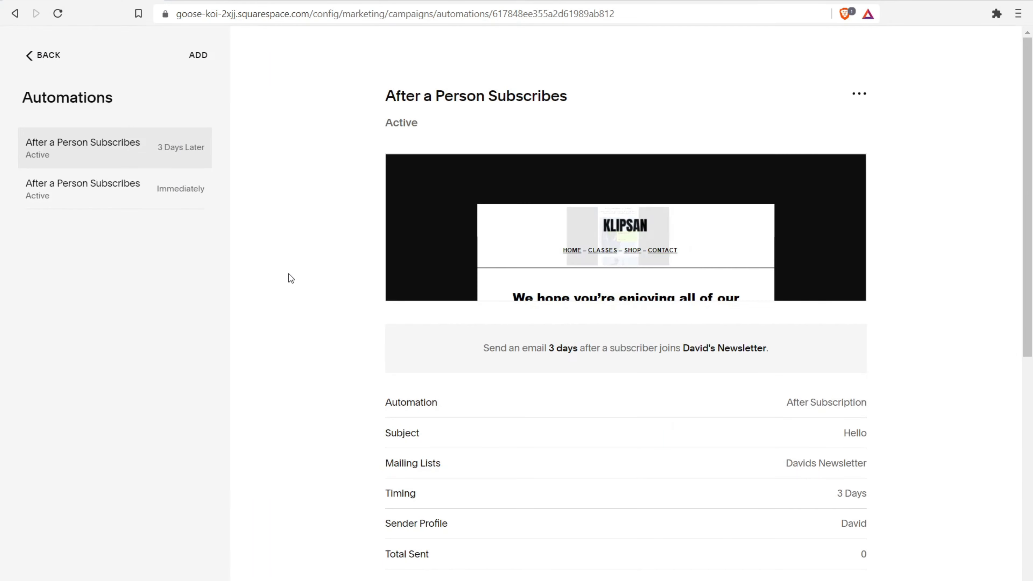